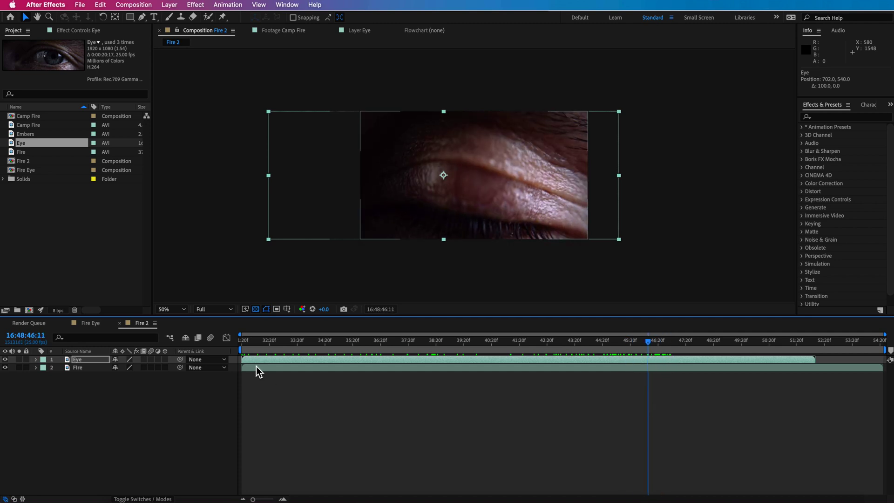
Shift the Eye layer earlier in the Fire 2 timeline and move the Fire layer above it.
drag(593, 361, 259, 374)
click(339, 328)
drag(82, 349, 93, 361)
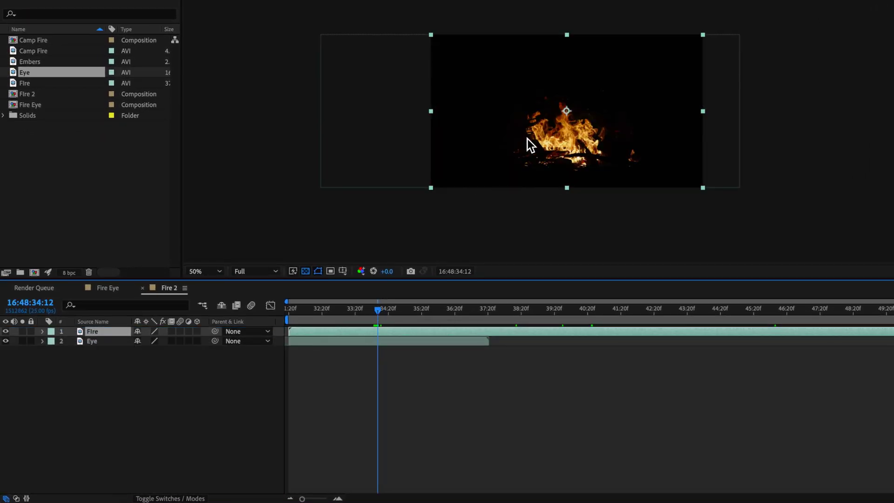
Set the Fire layer's blending mode to Color Dodge.
key(/)
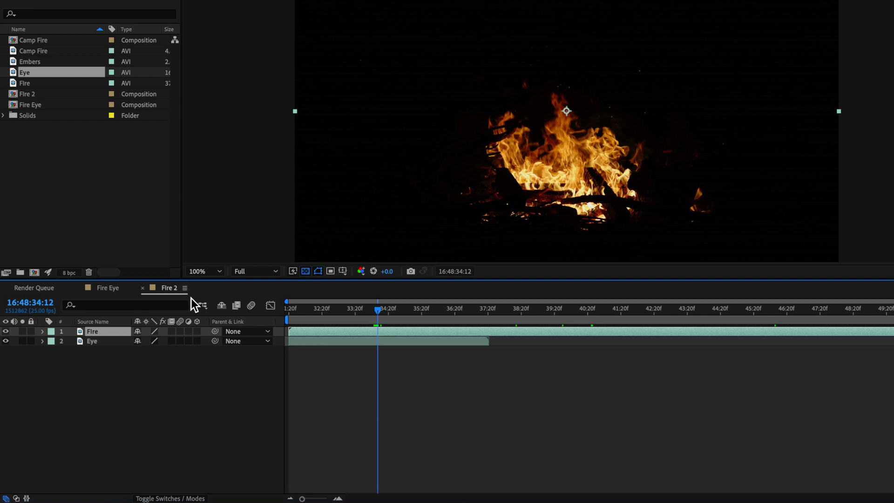
click(180, 499)
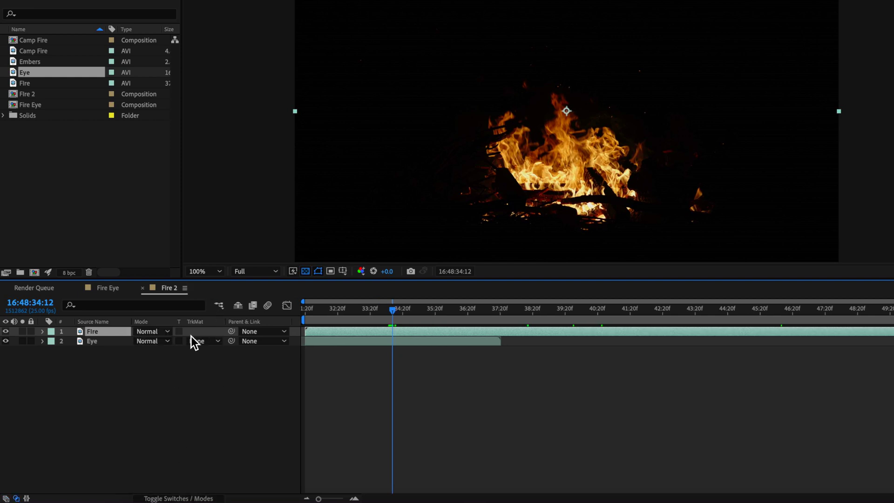
click(166, 334)
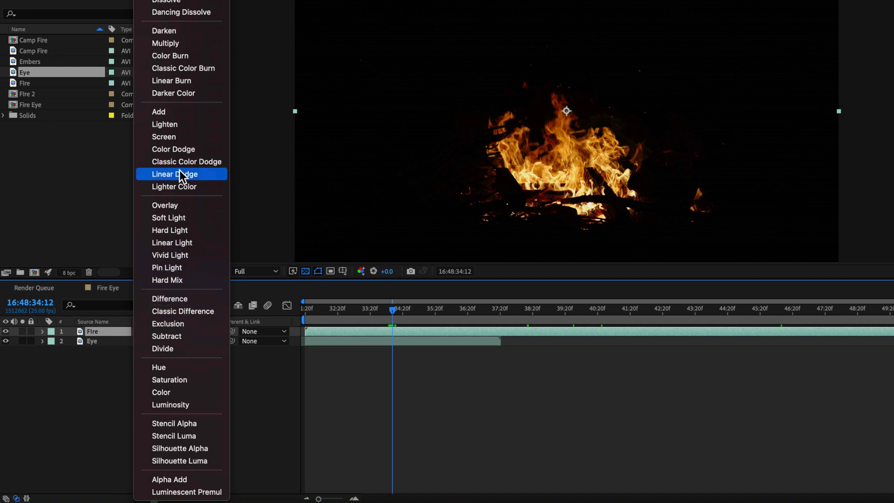
click(180, 150)
Position the fire over the iris at a frame where the eye is open, and return to an earlier frame.
drag(401, 309, 404, 309)
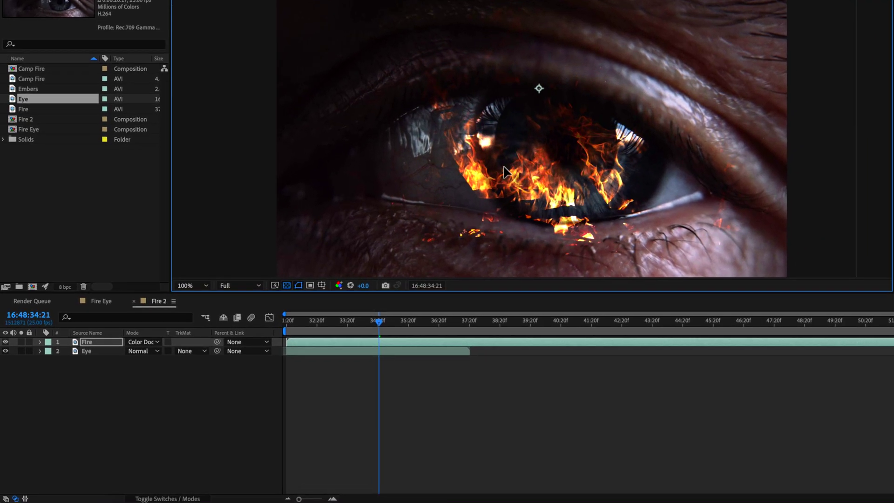
drag(573, 196, 582, 198)
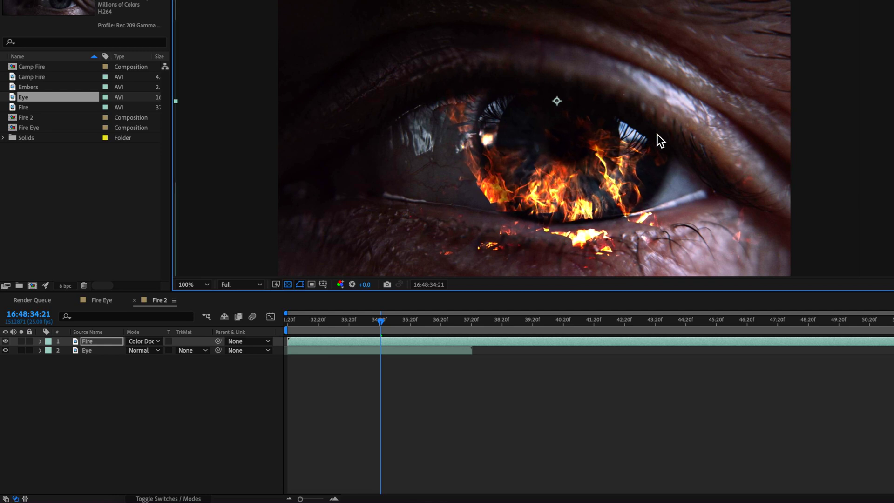
drag(385, 326, 327, 331)
Add a null object directly above the Eye layer.
click(357, 350)
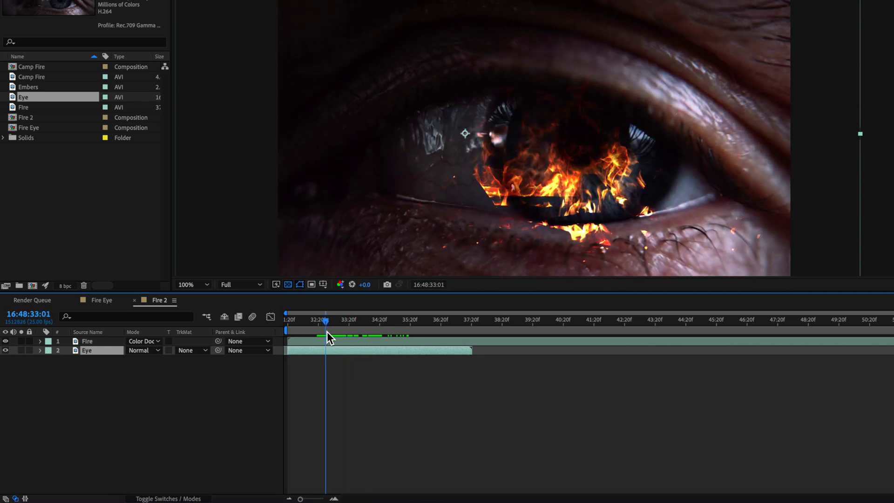
right_click(93, 379)
mouse_move(140, 363)
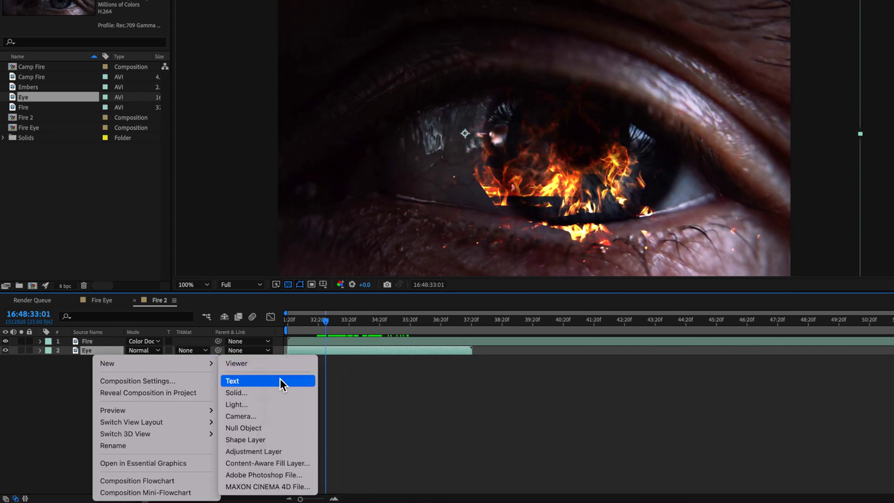
click(254, 432)
click(121, 407)
Rename the null object layer to Tracker.
right_click(88, 350)
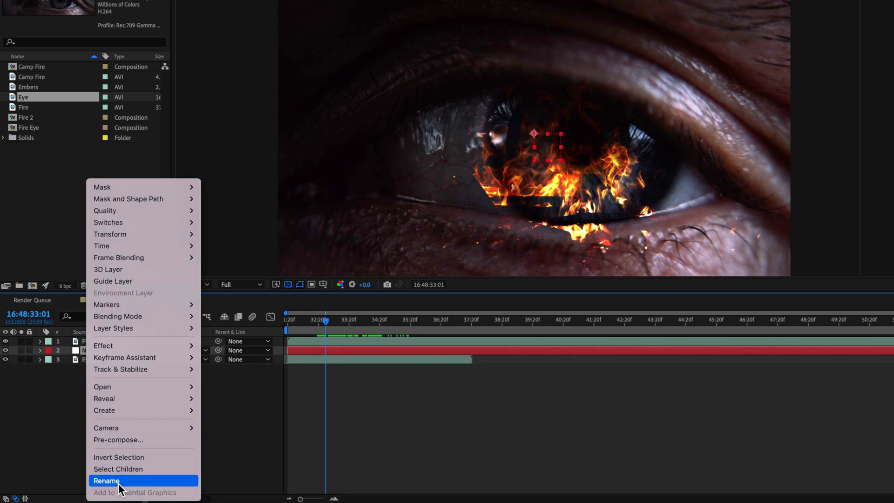
click(119, 483)
text(Tracke)
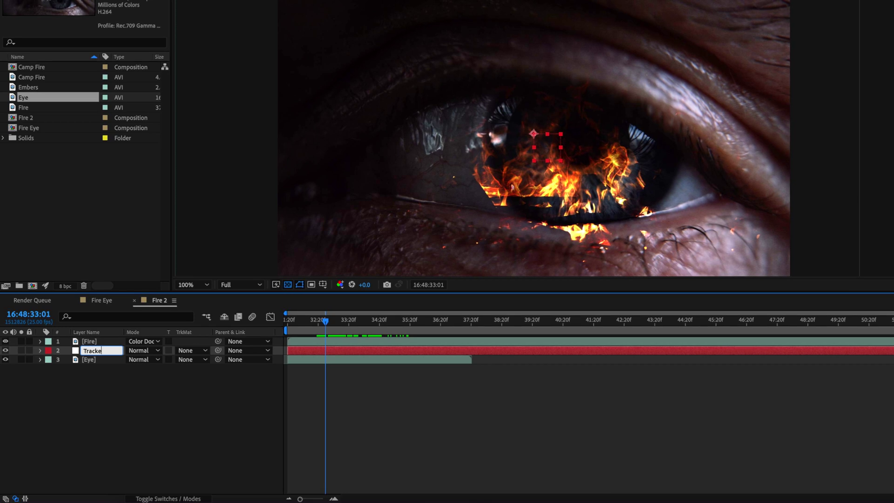
text(r)
key(Return)
Start motion tracking on the Eye layer with position, rotation and scale, placing both track points along the lower eyelid.
click(87, 359)
click(227, 5)
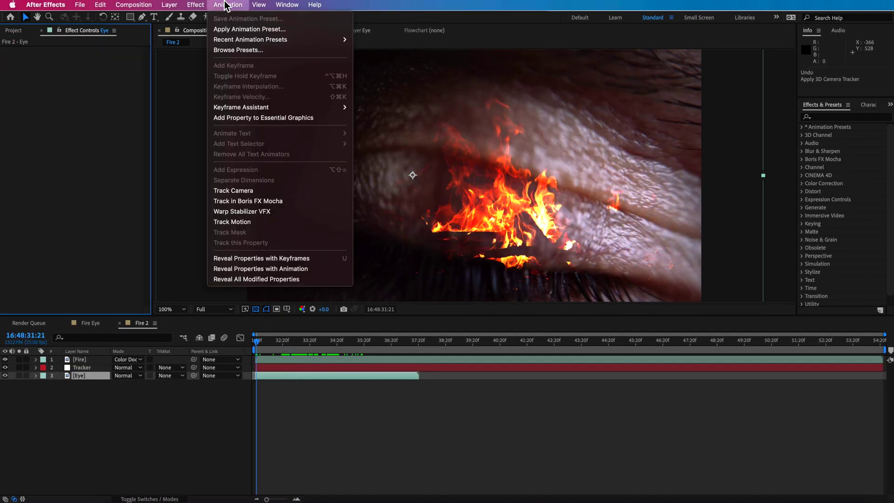
click(233, 223)
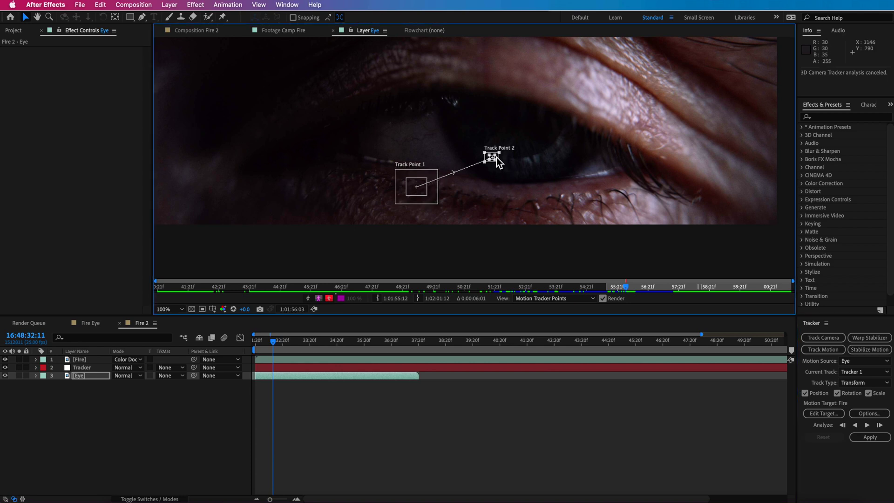
drag(501, 156, 569, 198)
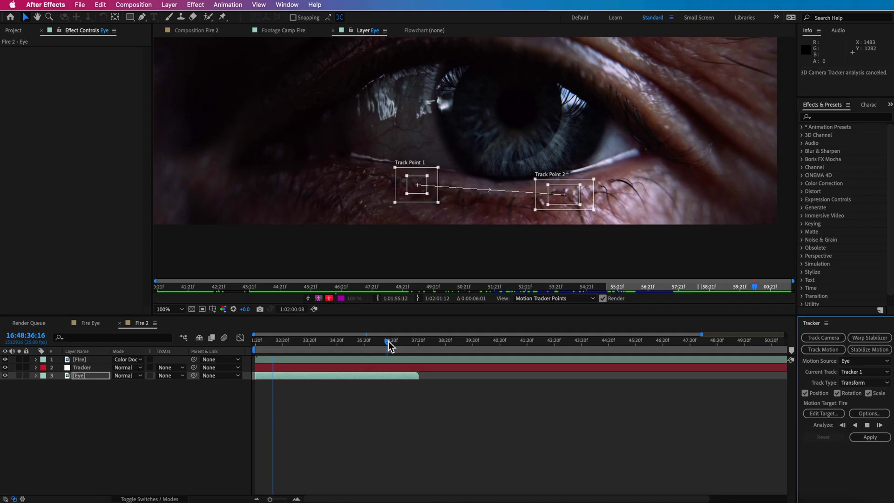
Analyze the track points' motion forward and backward through the eye clip, stopping the backward analysis near the clip's start.
drag(387, 343, 275, 348)
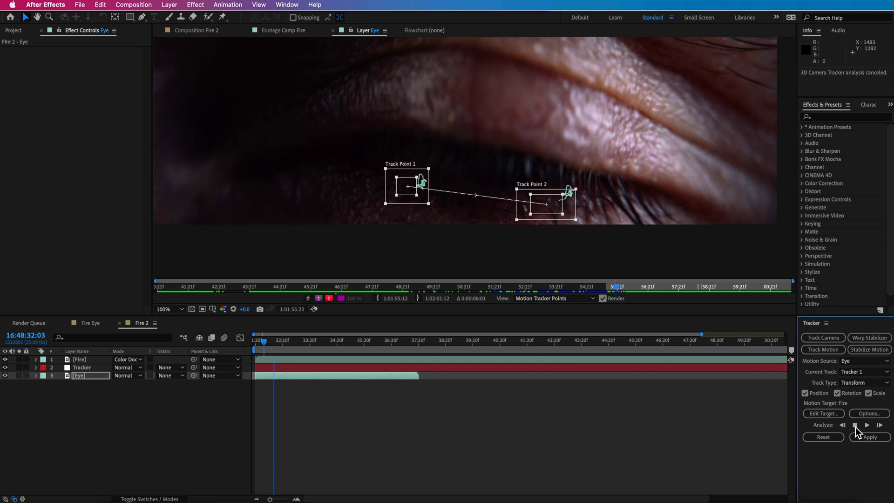
click(856, 426)
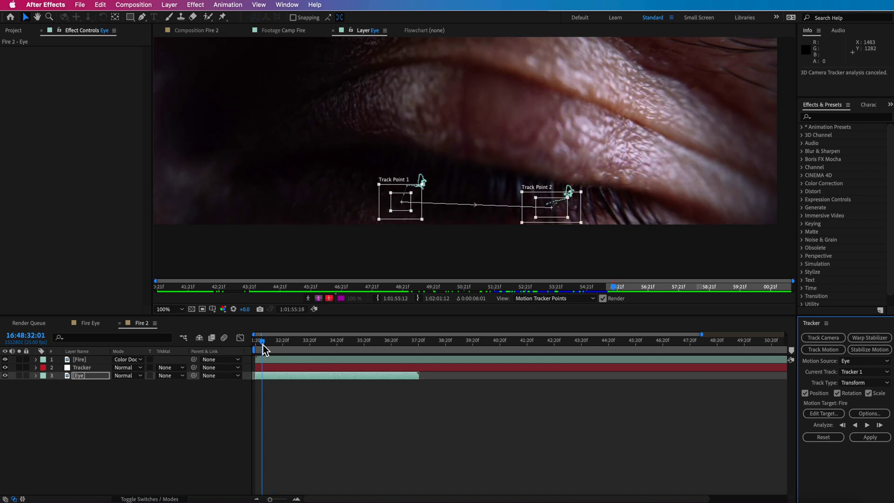
click(277, 345)
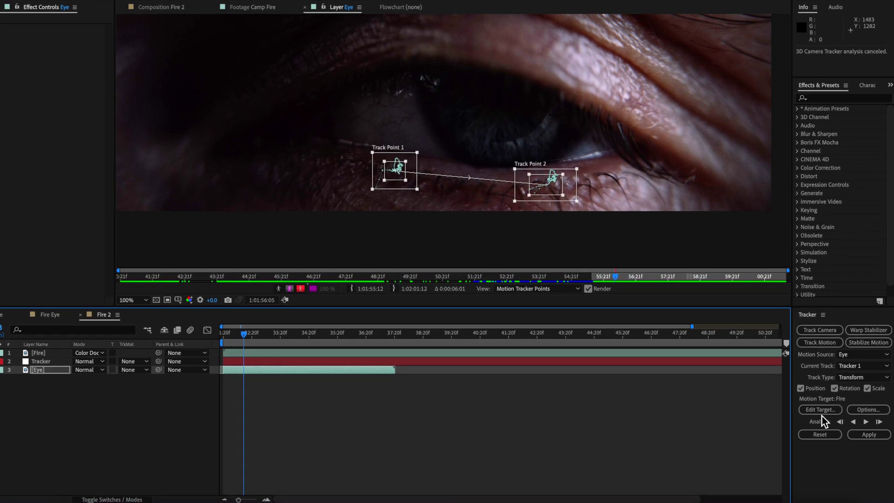
Set the motion target to the Tracker layer and apply the tracking data in X and Y.
click(823, 414)
click(594, 293)
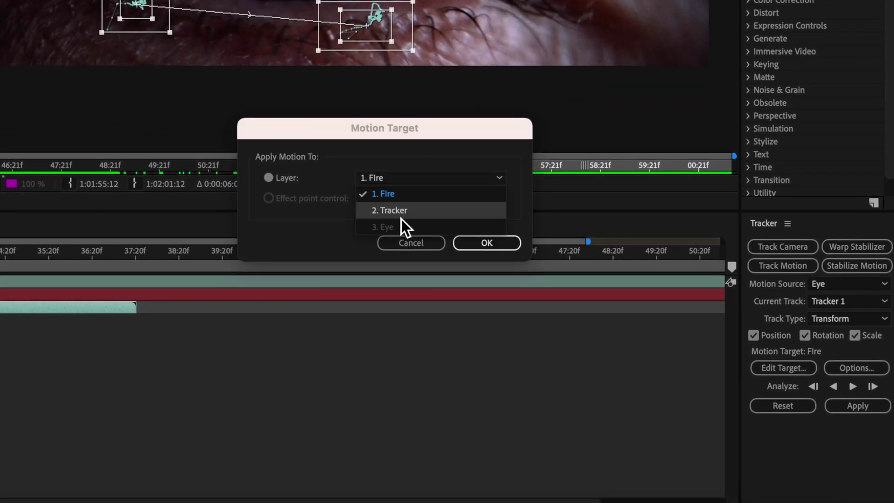
click(390, 210)
click(493, 239)
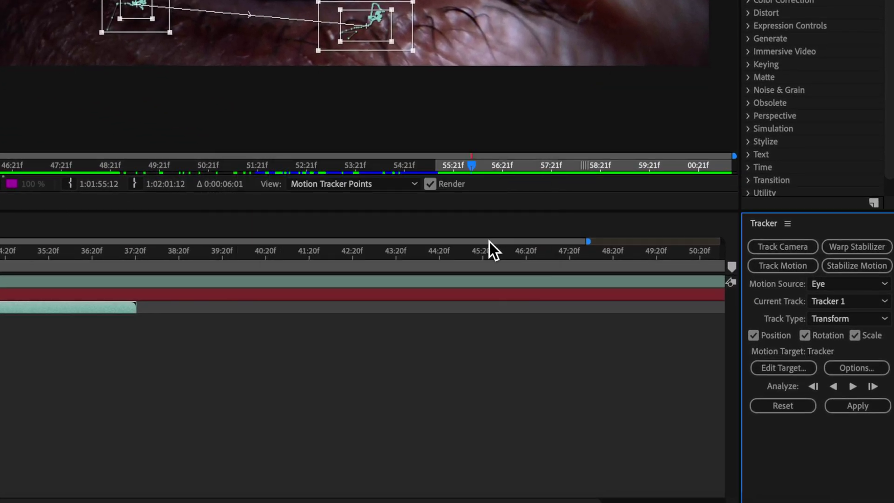
click(859, 406)
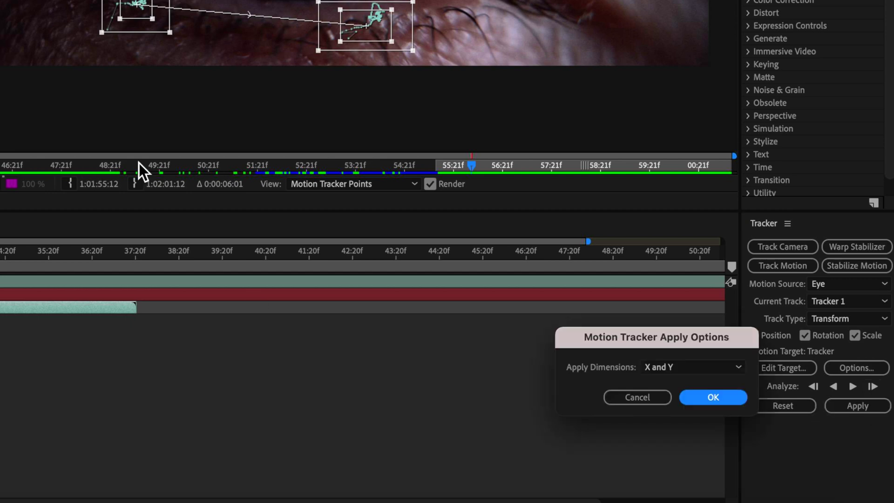
click(724, 397)
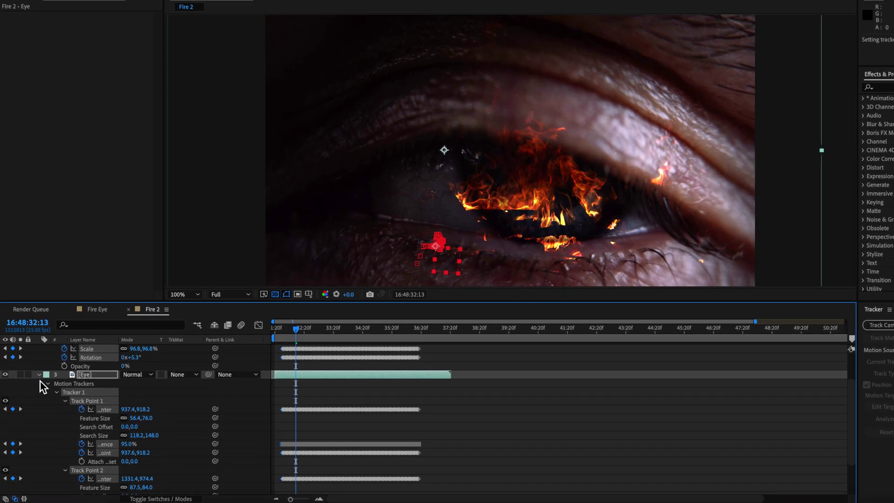
Collapse the expanded layer properties and parent the Fire layer to the Tracker null.
click(37, 383)
click(66, 382)
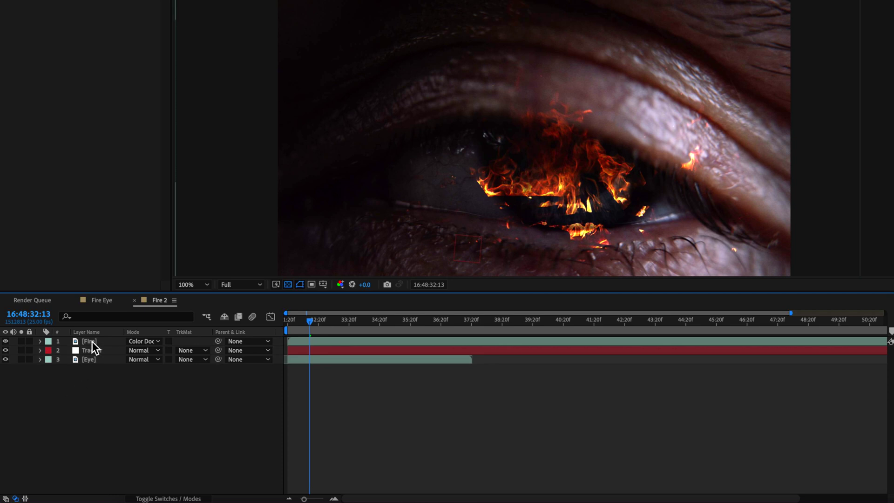
click(92, 342)
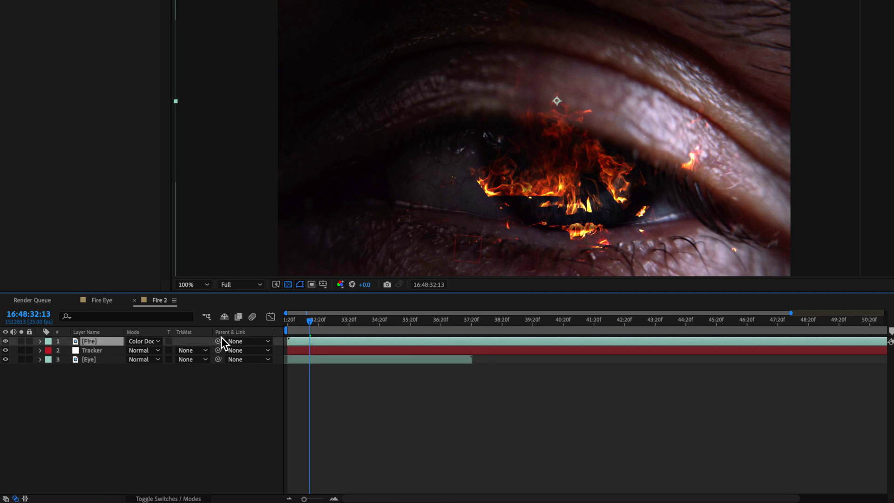
drag(219, 341, 111, 353)
Scrub through the timeline to check how the fire follows the eye's movement.
drag(321, 326, 380, 330)
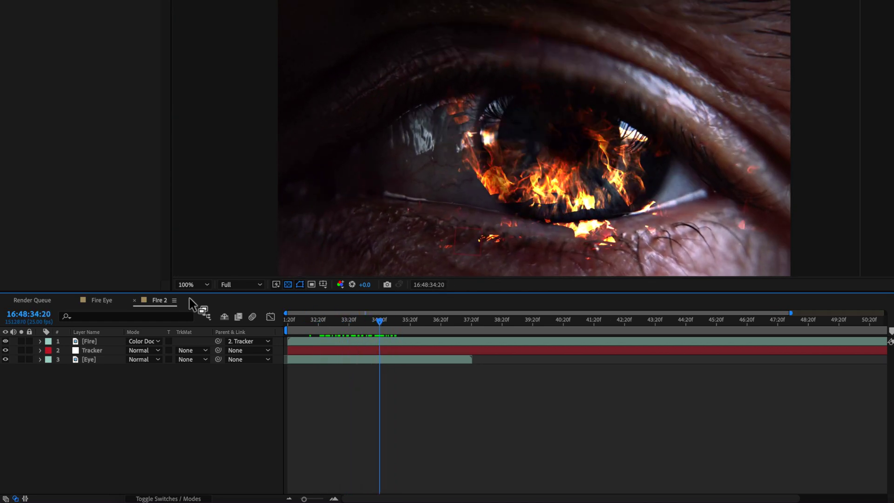
click(528, 145)
mouse_move(388, 331)
mouse_down()
mouse_move(407, 326)
mouse_move(371, 329)
mouse_up()
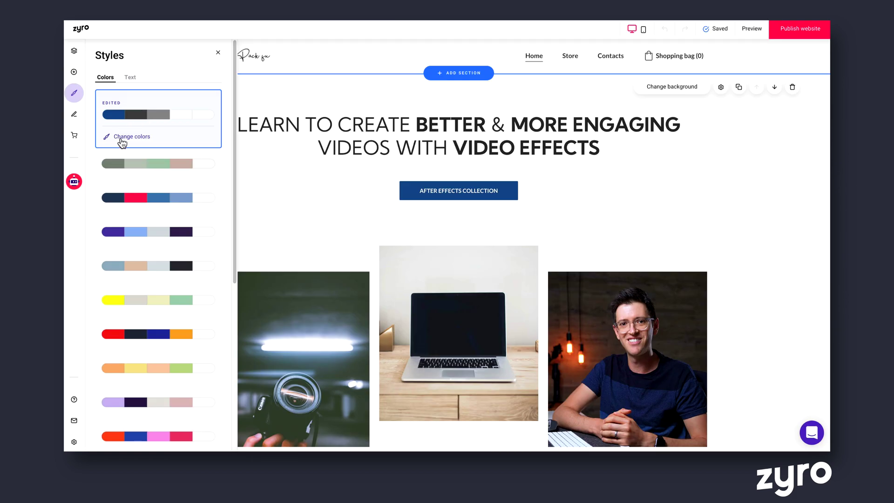
Switch to the Zyro website editor, open the site's edited color palette, and look through the home page sections.
click(122, 139)
click(126, 124)
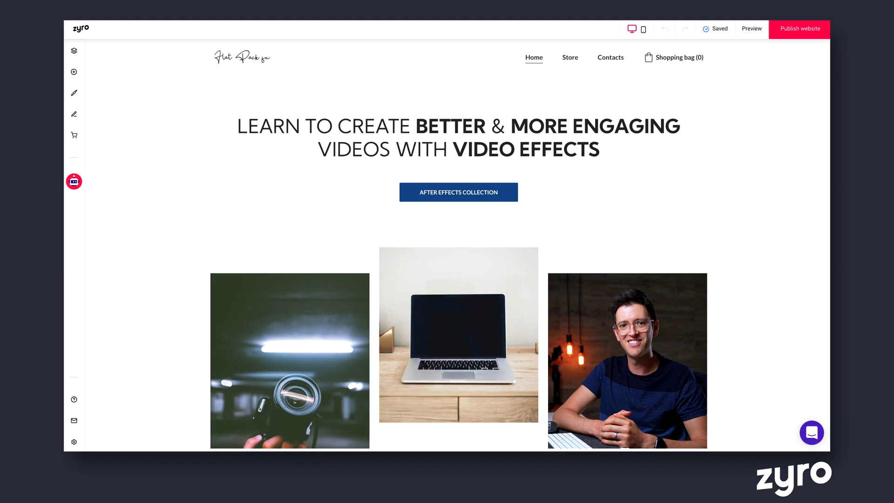
scroll(459, 249, down, 5)
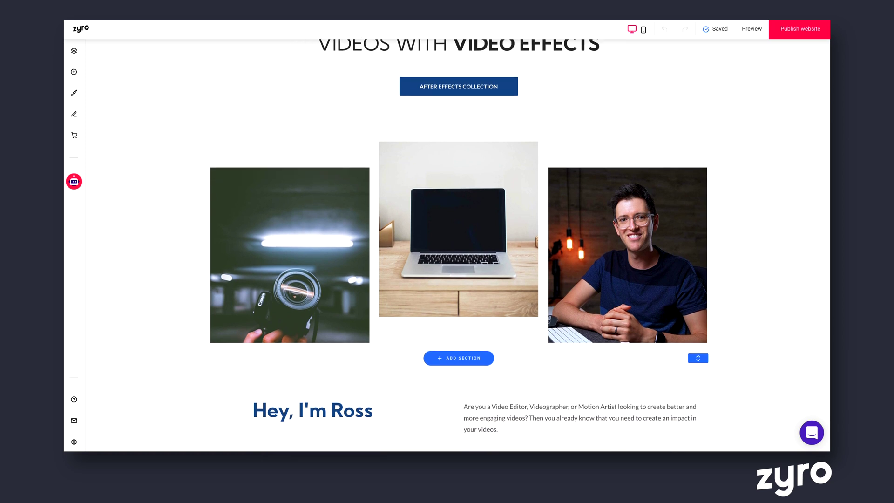
scroll(458, 252, down, 15)
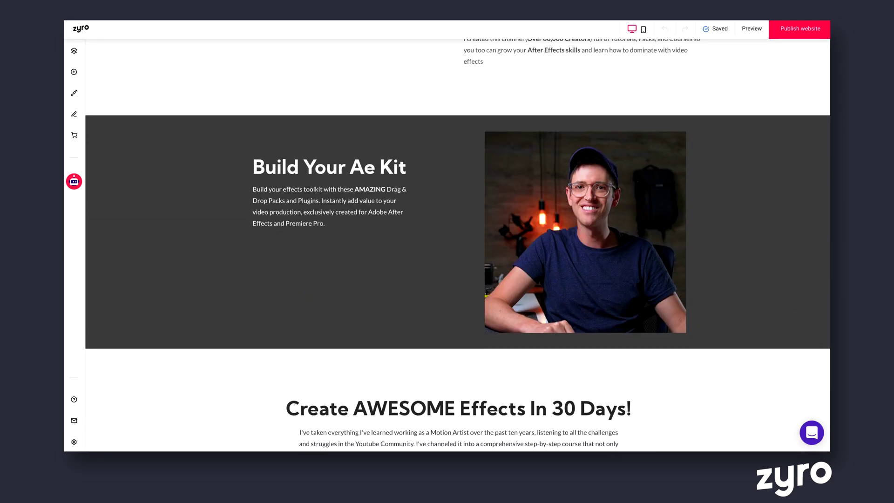
scroll(458, 252, down, 5)
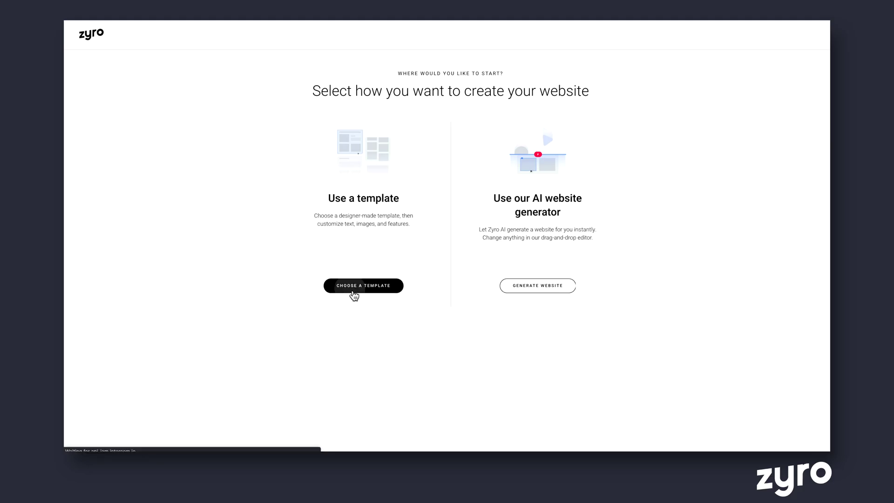
Open the website template gallery and browse the designer-made templates.
click(354, 286)
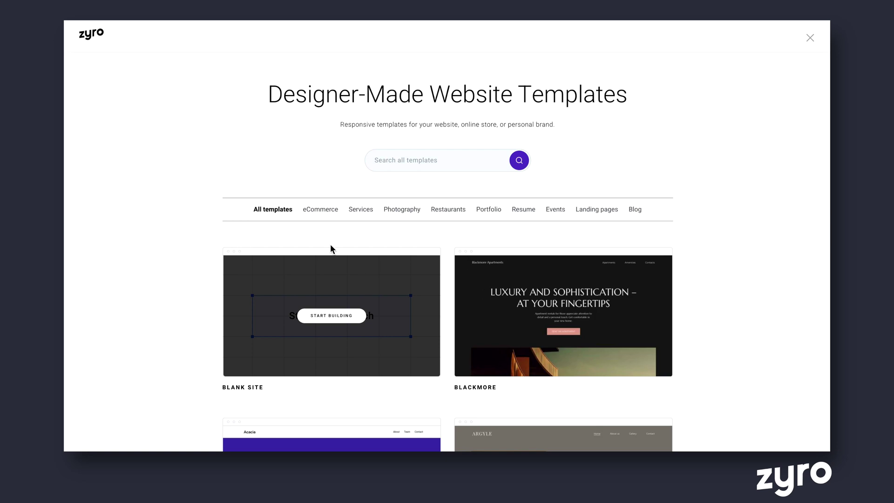
scroll(343, 253, down, 4)
scroll(318, 237, down, 8)
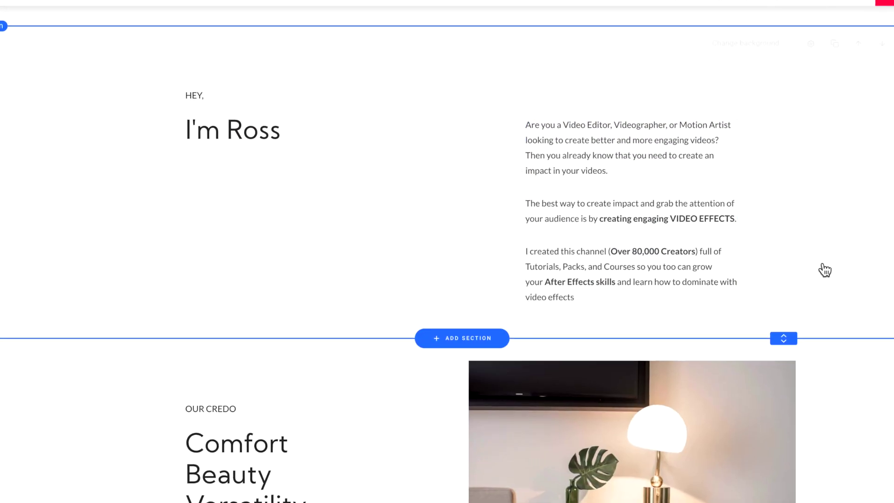
Set the portrait image beside the "Our Credo" text to the Fit position and close its settings.
drag(585, 188, 586, 154)
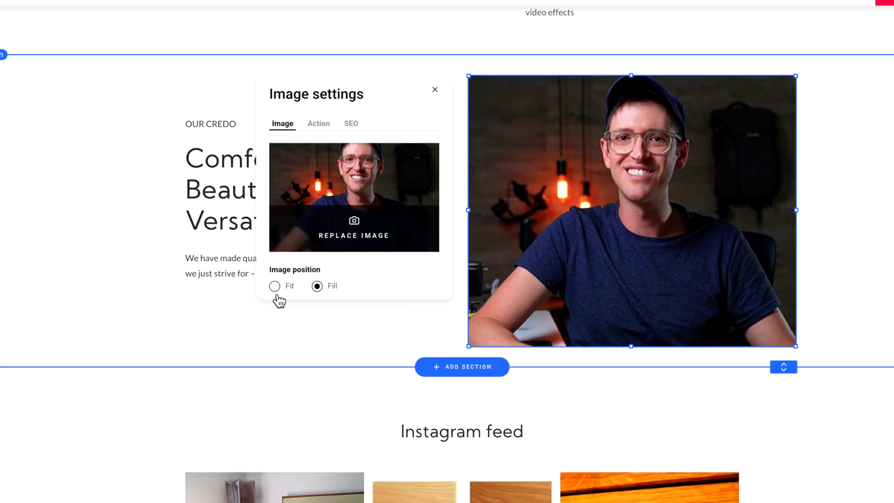
click(276, 287)
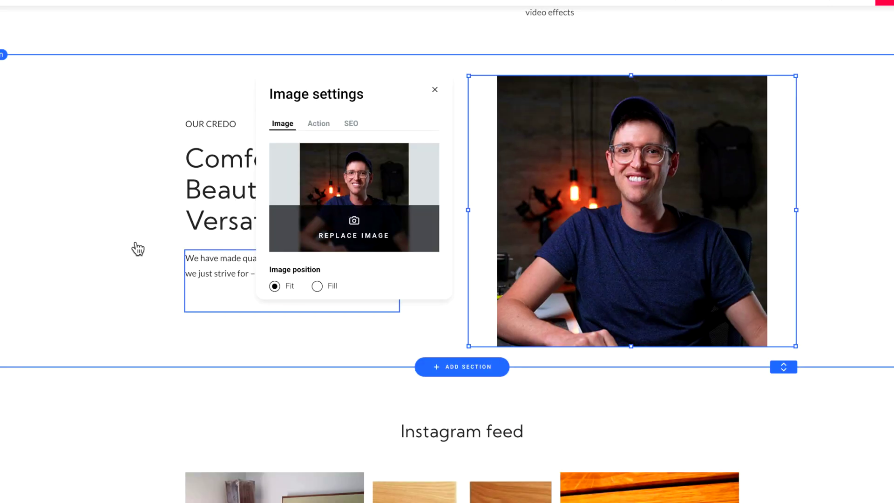
click(92, 229)
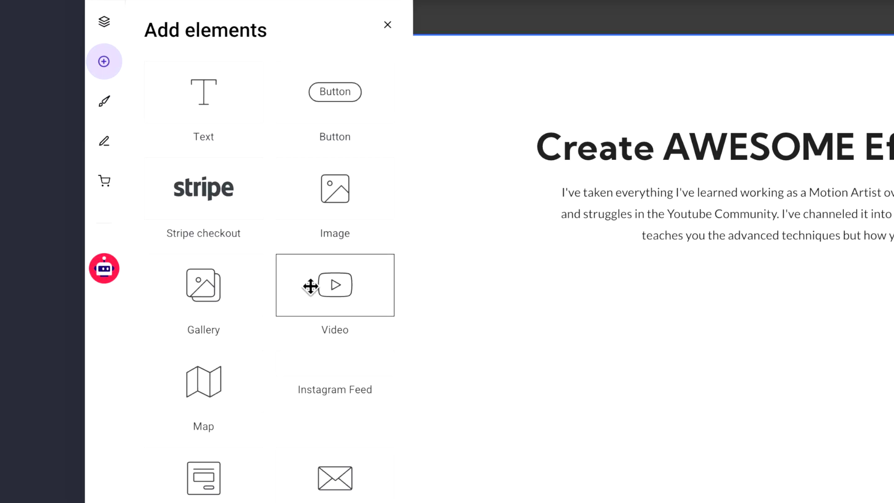
Add a video element below the "Create AWESOME Effects In 30 Days!" text and replace its link with the copied video link.
drag(598, 344, 791, 378)
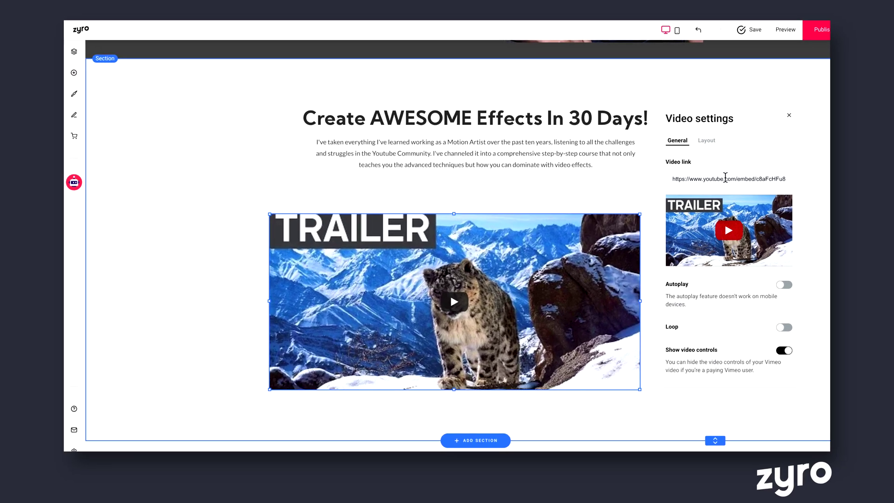
triple_click(721, 176)
key(ctrl+v)
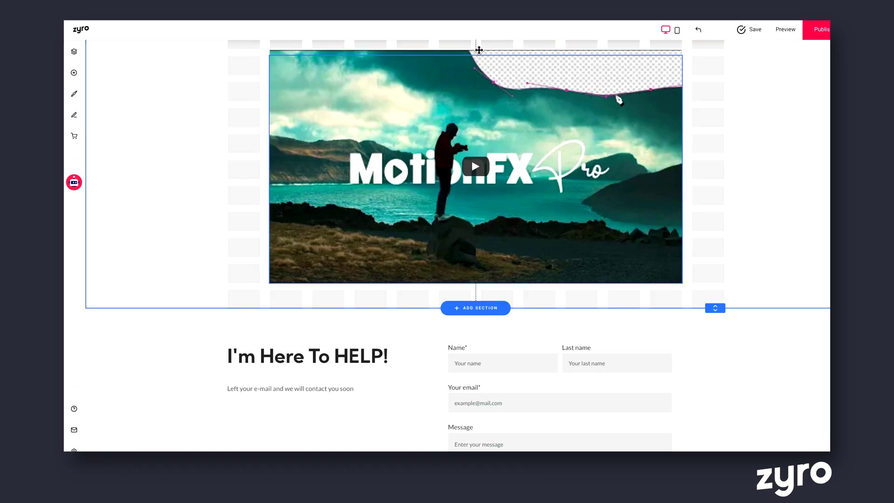
Position the video element centred within its page section.
drag(479, 50, 479, 52)
scroll(274, 188, up, 2)
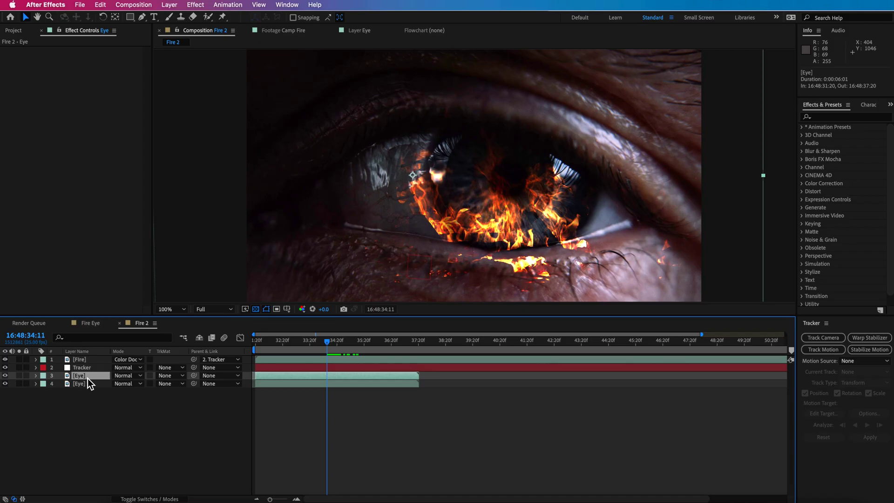
Duplicate the Eye layer, move the copy above the Fire layer, and draw a closed pen mask around its eye opening.
key(ctrl+d)
drag(88, 378, 85, 359)
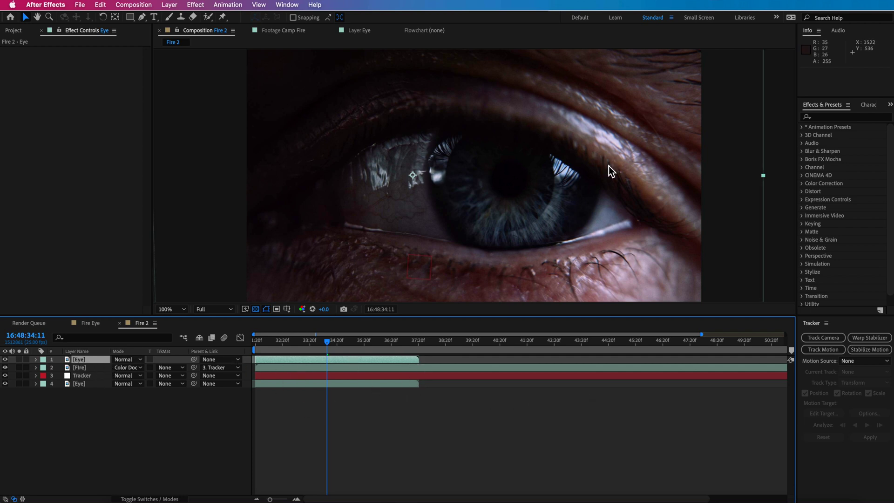
click(142, 18)
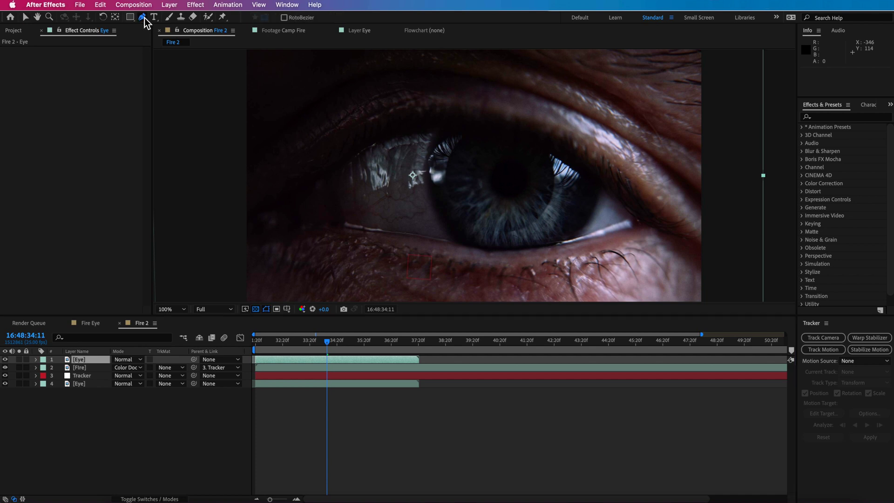
click(637, 218)
drag(520, 137, 442, 122)
drag(339, 161, 321, 175)
drag(344, 219, 348, 231)
drag(518, 248, 582, 245)
click(637, 218)
Keyframe the path of Mask 1 and track the mask forward and backward from 16:48:34:11.
click(36, 359)
click(44, 376)
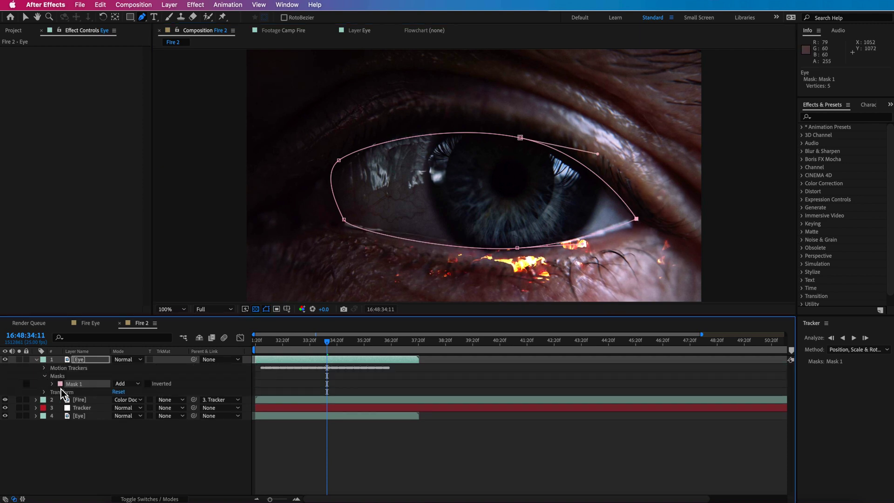
click(53, 385)
click(68, 392)
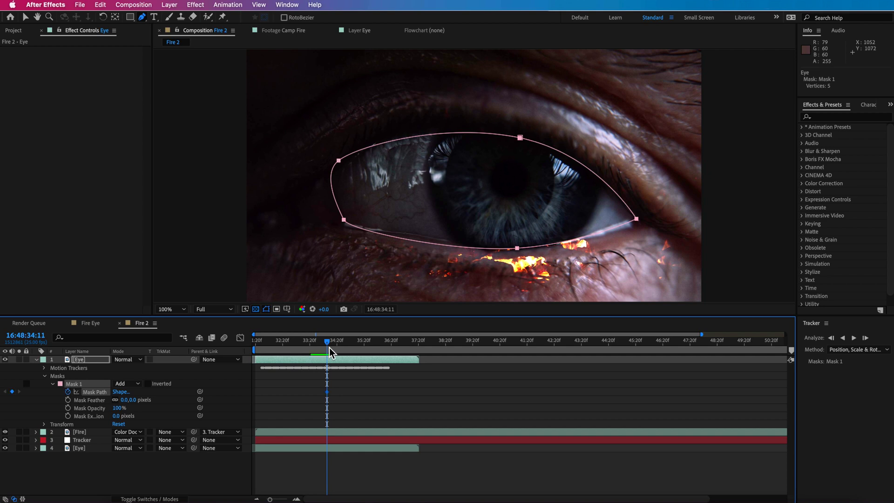
click(853, 338)
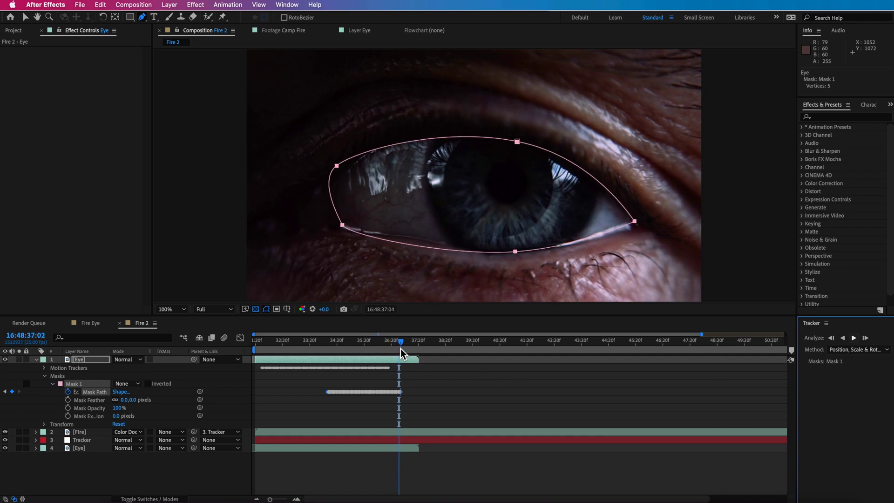
drag(399, 348, 327, 355)
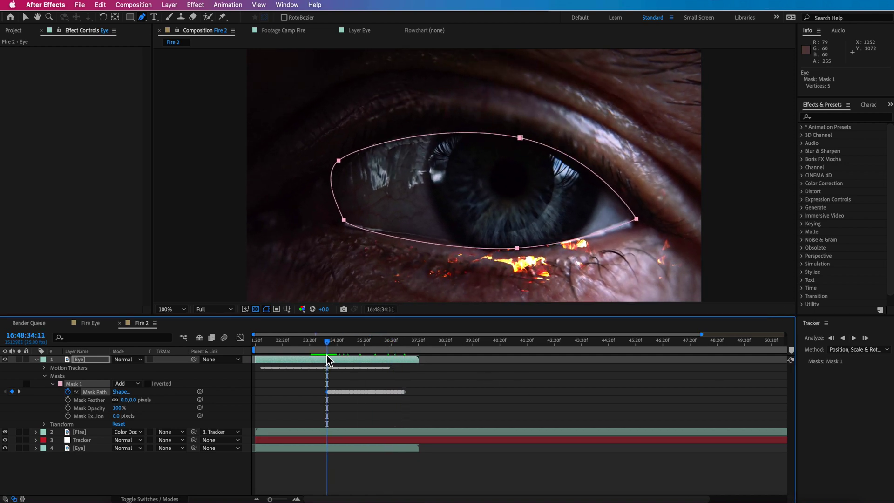
click(843, 337)
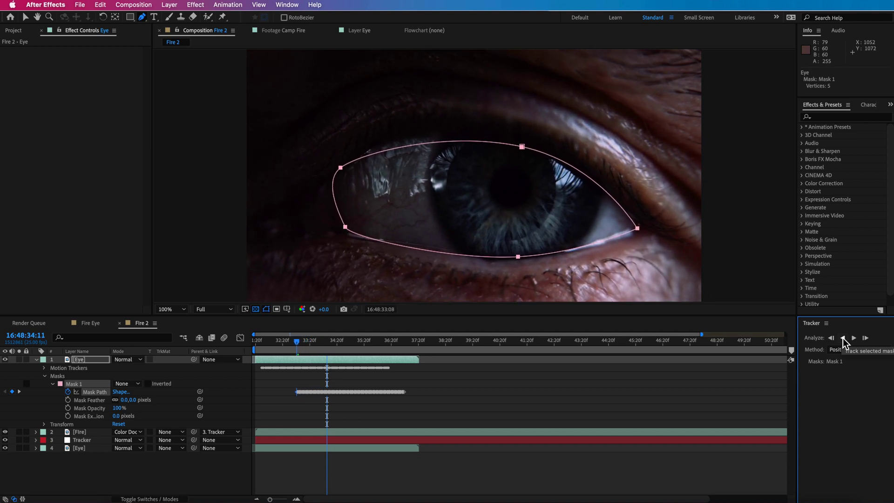
Reshape the mask path at 16:48:32:09 to fit the half-closed eye opening.
drag(290, 347, 271, 347)
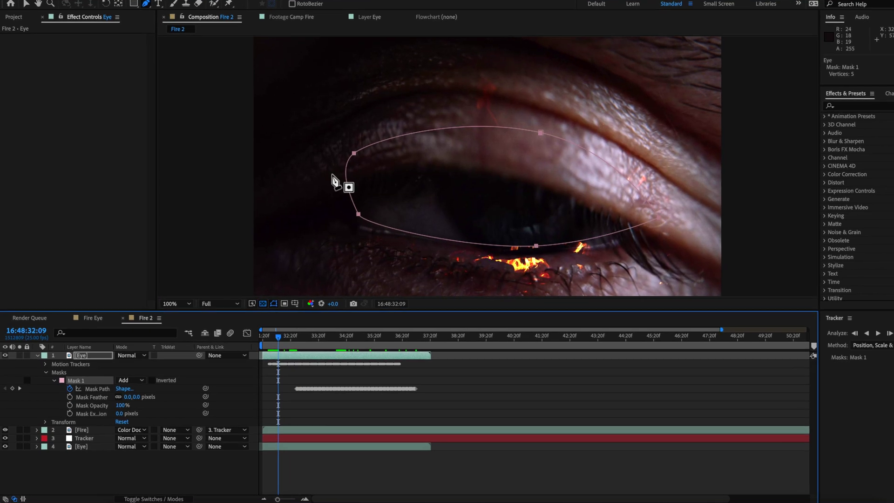
ctrl+click(354, 153)
ctrl+click(349, 188)
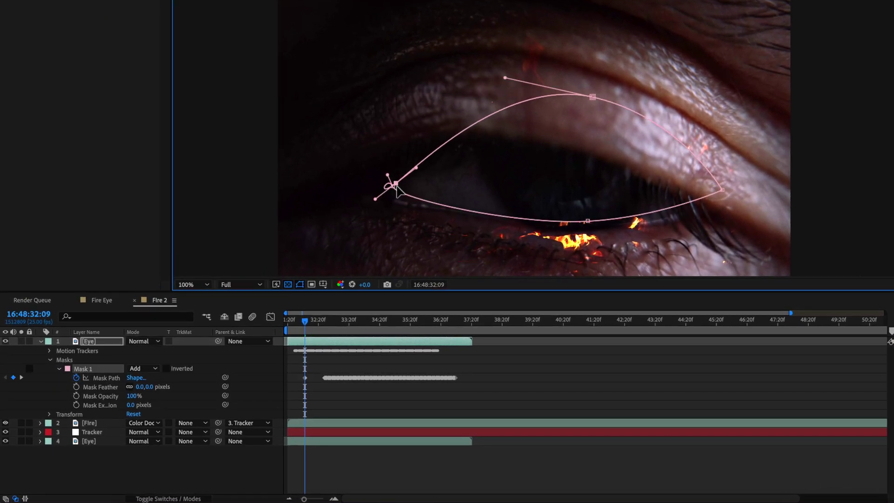
drag(593, 98, 576, 164)
drag(721, 190, 694, 210)
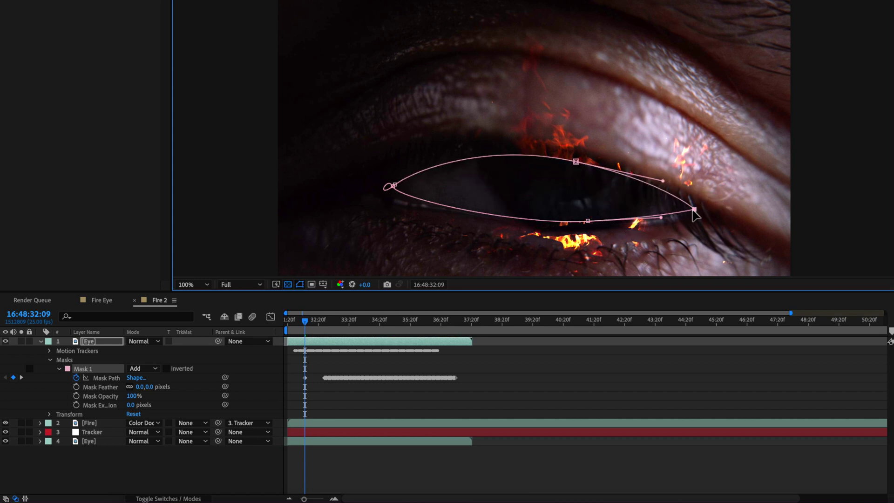
drag(578, 163, 572, 159)
drag(393, 185, 397, 200)
Flatten the mask path along the closed eyelid at 16:48:32:04 and trim the Fire layer to start at that frame.
mouse_move(305, 321)
mouse_down()
mouse_move(334, 322)
mouse_move(299, 321)
mouse_up()
drag(569, 160, 568, 215)
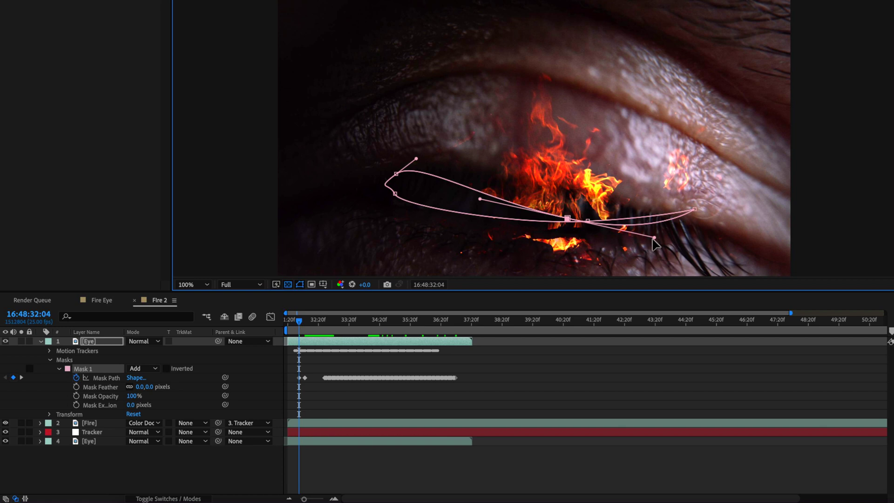
drag(664, 236, 657, 221)
drag(397, 177, 387, 208)
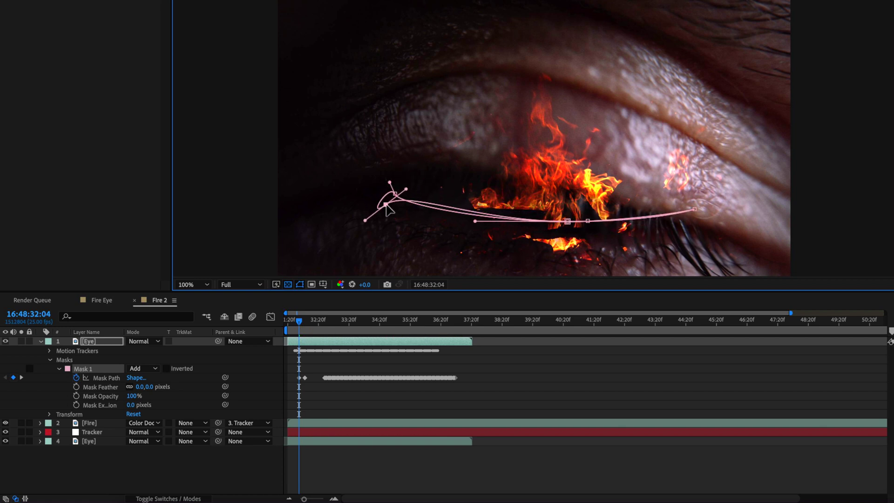
click(303, 423)
Invert Mask 1 on the top Eye layer, keeping its mode at Add.
drag(300, 326, 329, 339)
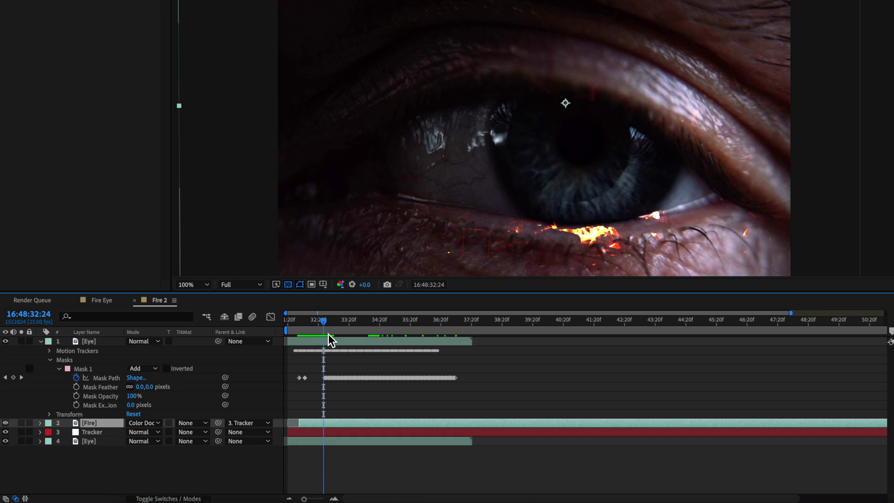
click(330, 342)
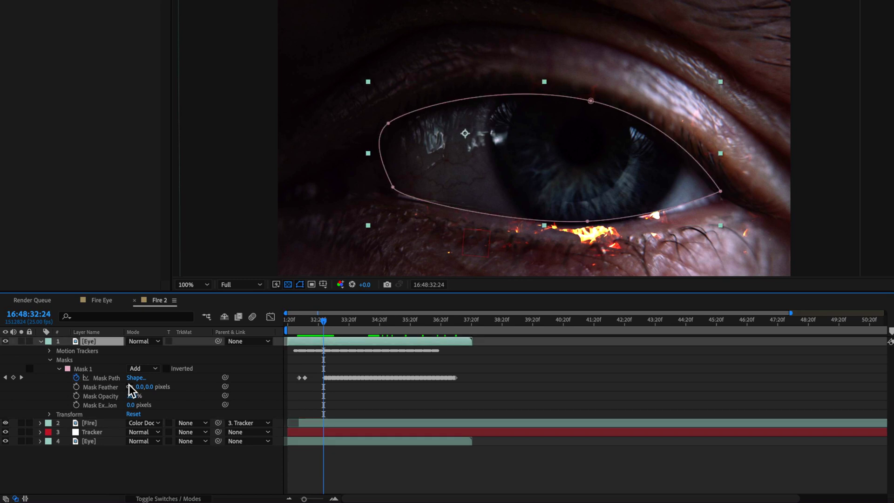
click(166, 369)
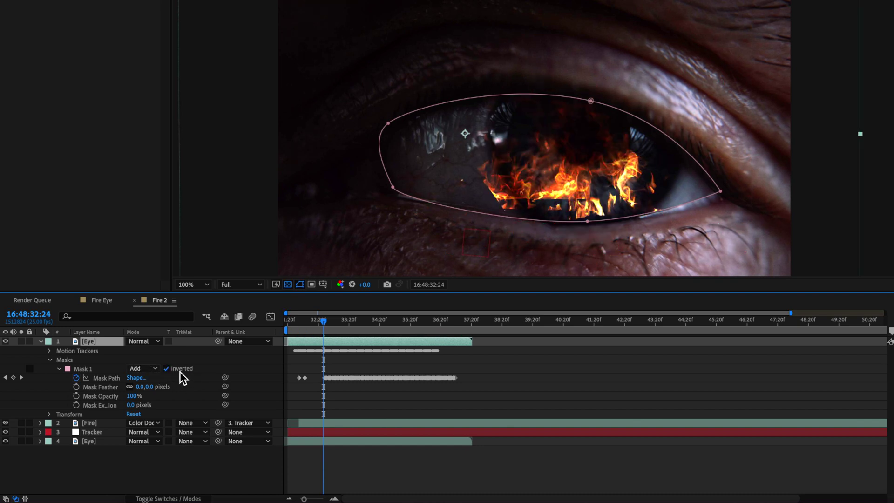
click(155, 368)
key(Escape)
Preview the masked fire, and set Mask 1's feather to 41 pixels and its expansion to -10 pixels.
drag(329, 321, 310, 330)
key(space)
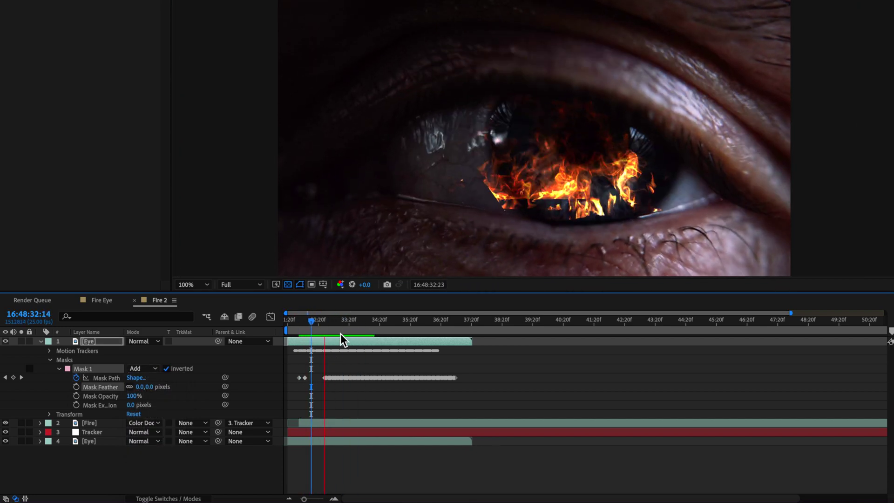
drag(148, 388, 177, 386)
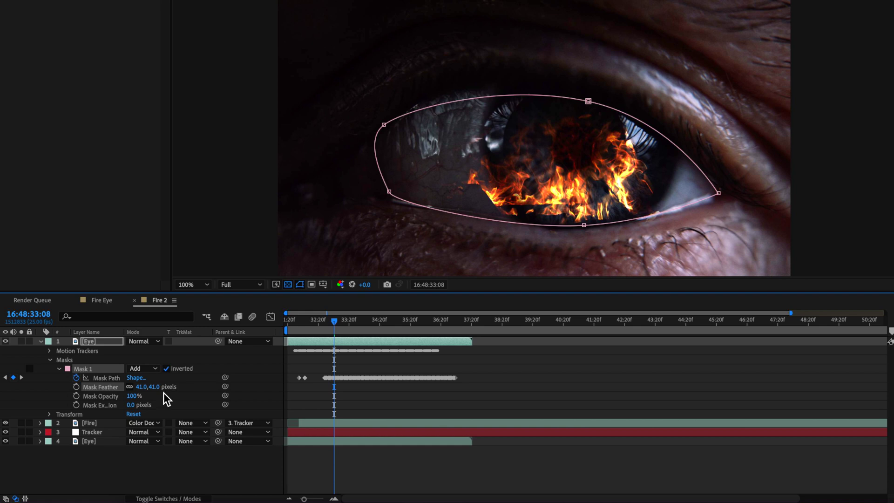
drag(132, 405, 117, 406)
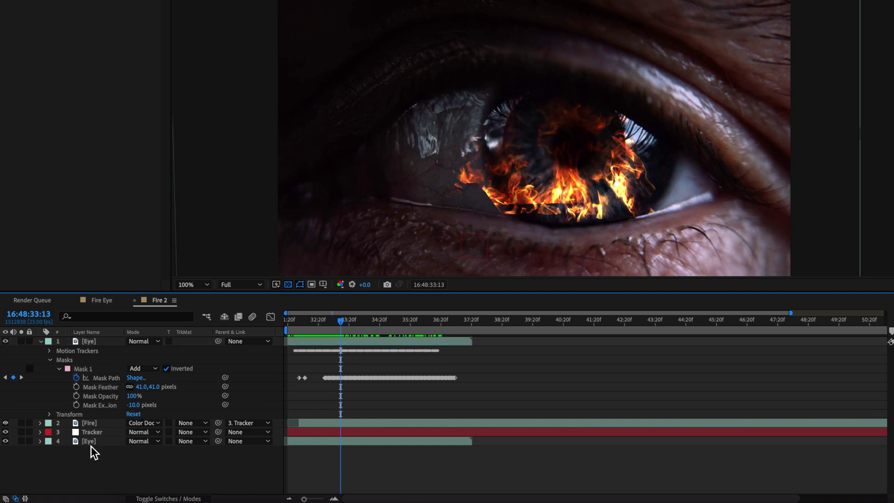
Check what the bottom Eye layer contributes by toggling its visibility, and apply the Curves effect to it.
click(88, 441)
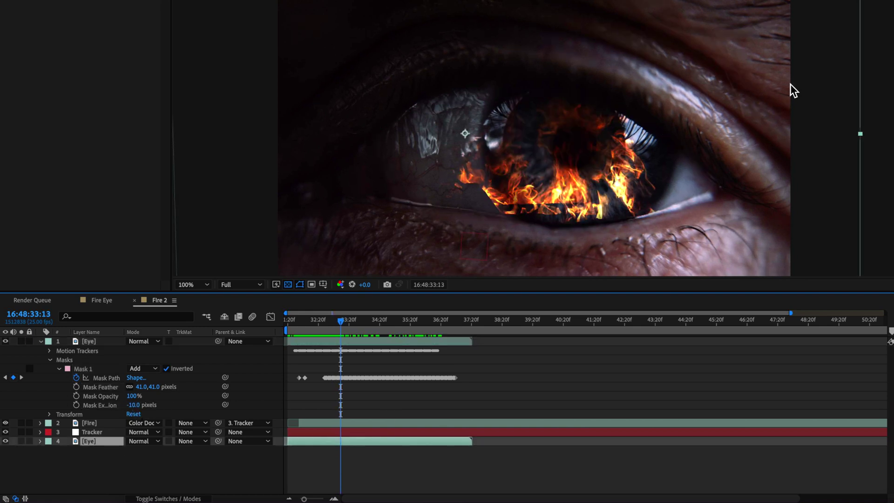
click(6, 442)
click(5, 441)
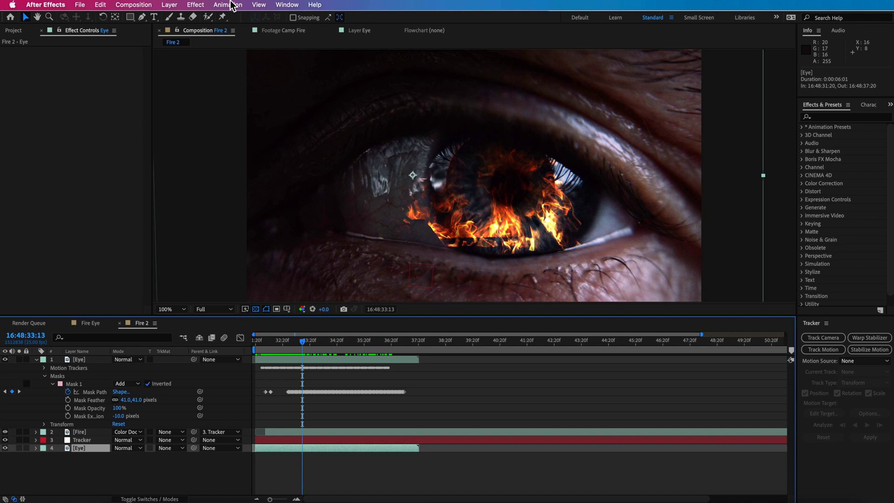
click(286, 5)
mouse_move(208, 5)
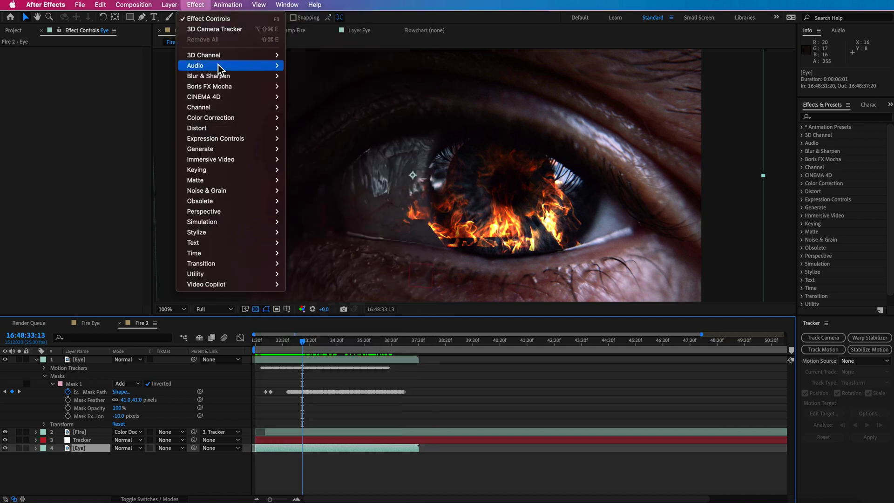
mouse_move(214, 120)
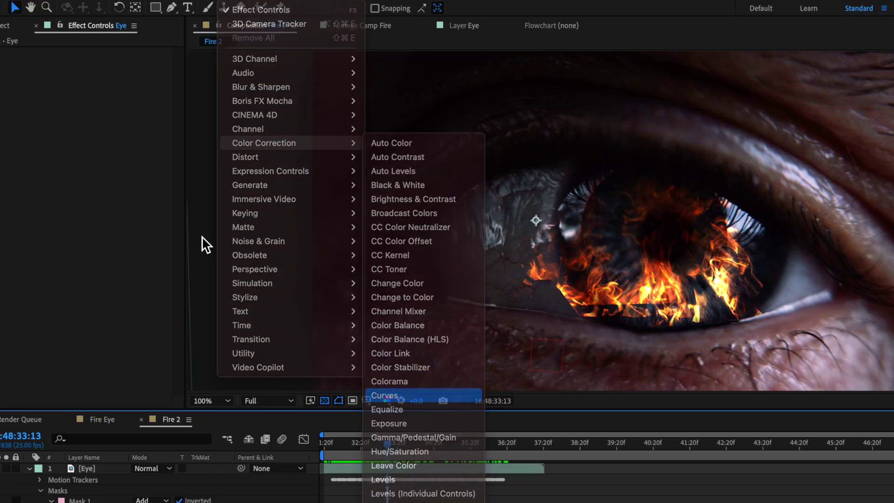
click(300, 305)
Shape the bottom Eye layer's RGB curve with a lowered shadow point and a slightly lowered highlight point to darken the eye.
click(52, 229)
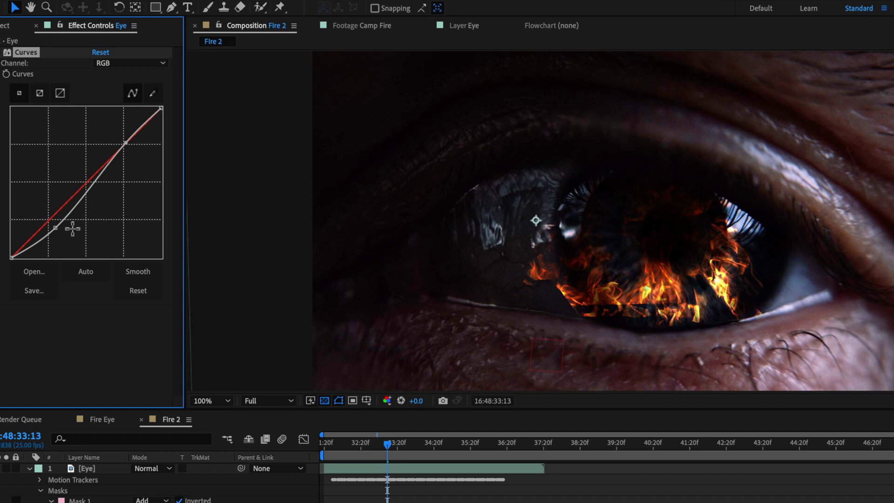
drag(56, 229, 59, 231)
drag(127, 145, 140, 147)
drag(56, 230, 53, 227)
drag(147, 150, 133, 142)
drag(63, 229, 56, 230)
Copy the Curves effect from the bottom Eye layer to the top Eye layer.
key(ctrl+c)
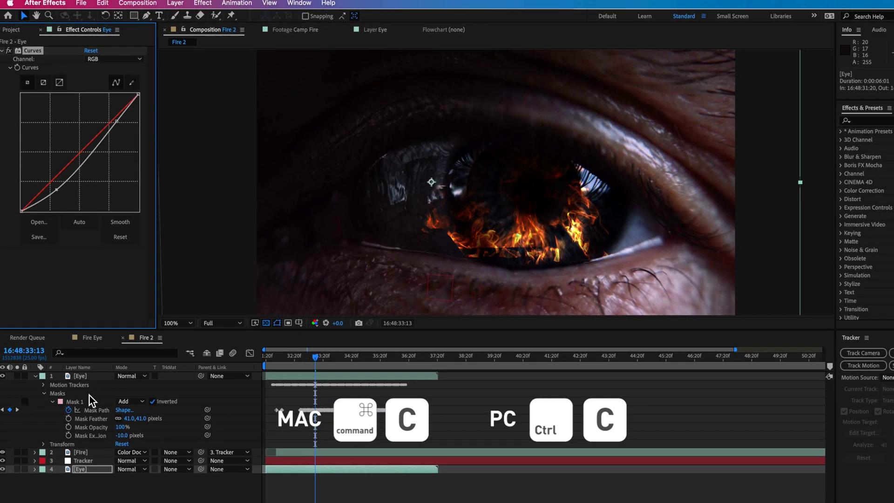
click(96, 471)
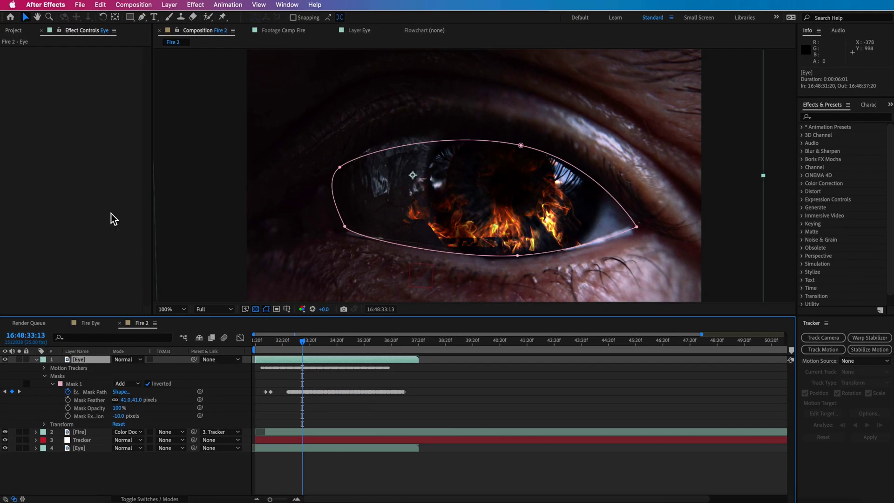
key(ctrl+v)
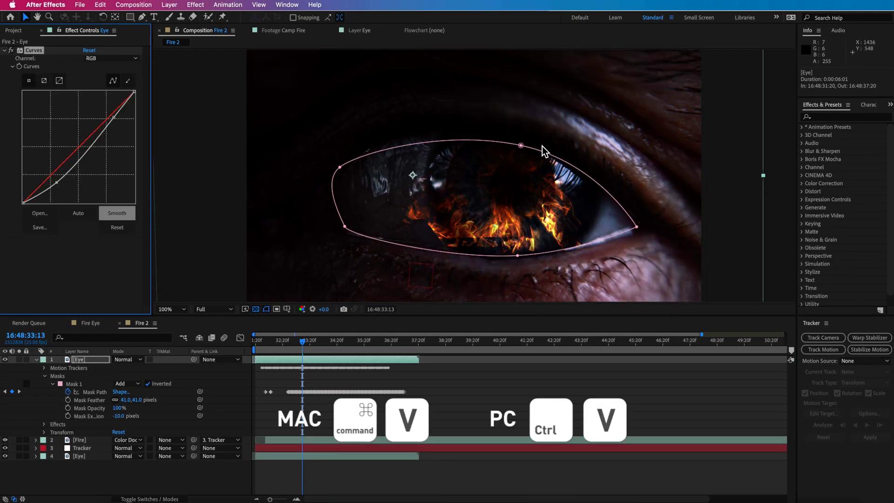
click(355, 399)
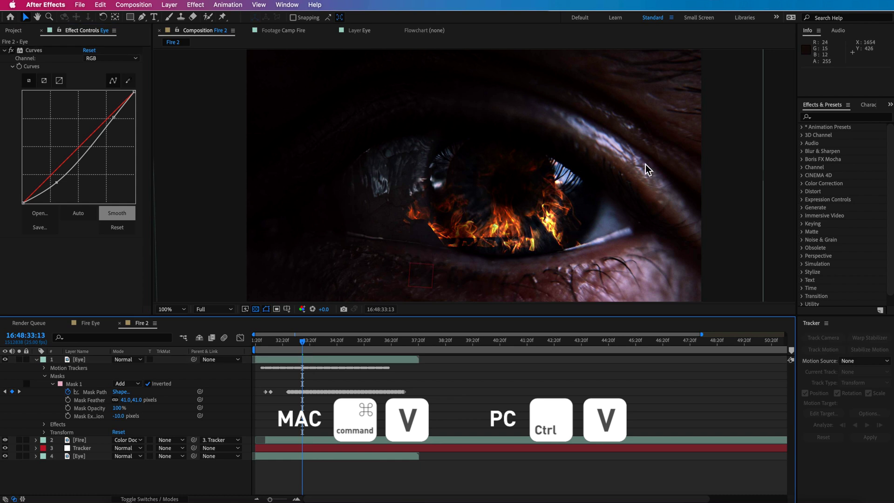
Raise the shadow and highlight points of the top Eye layer's curve slightly, and check the blend at 16:48:33:24.
click(58, 185)
drag(115, 121, 110, 119)
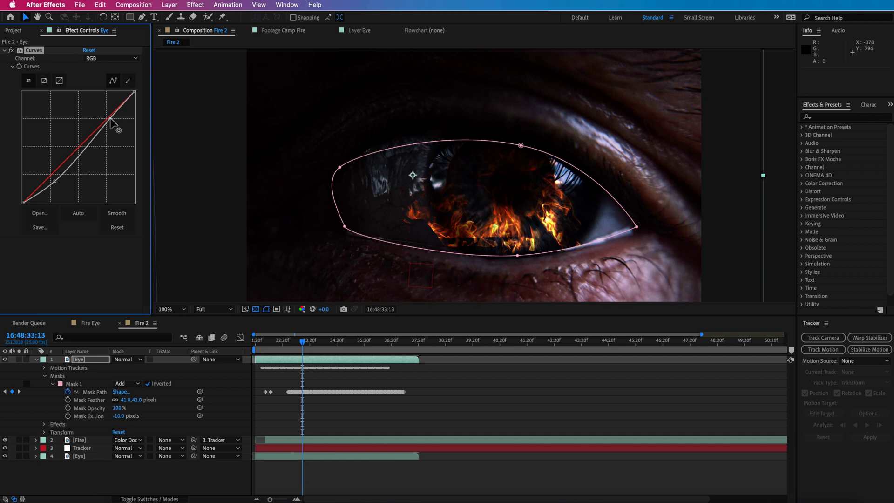
click(323, 419)
mouse_move(309, 345)
mouse_down()
mouse_move(335, 343)
mouse_move(304, 343)
mouse_move(314, 343)
mouse_up()
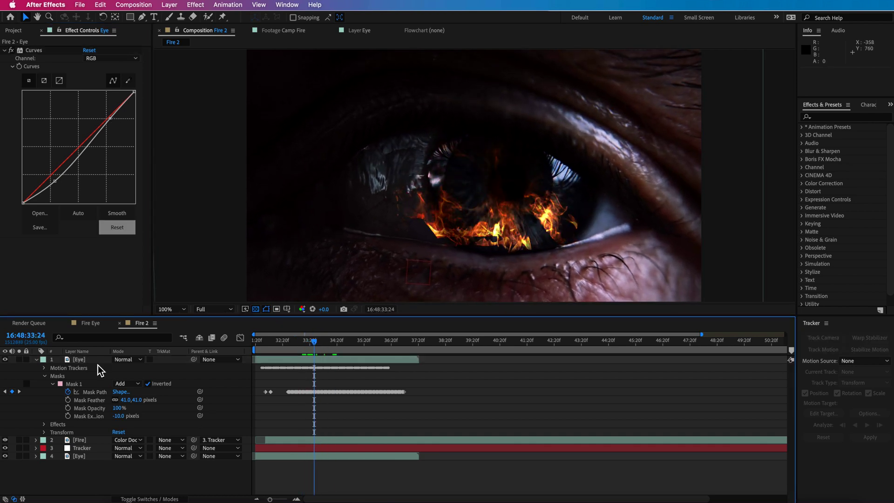
Paste the Curves effect onto the Fire layer and deepen its RGB curve into an S shape for more contrast.
click(83, 449)
click(84, 441)
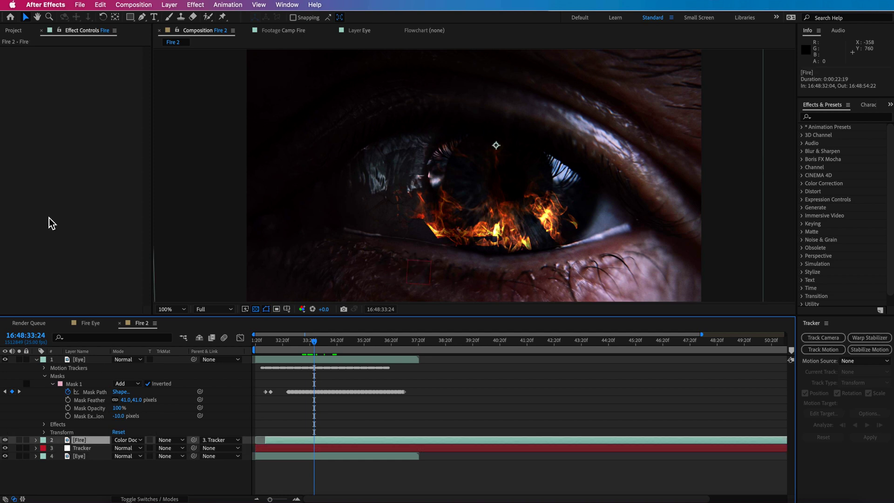
key(super+v)
drag(62, 189, 61, 187)
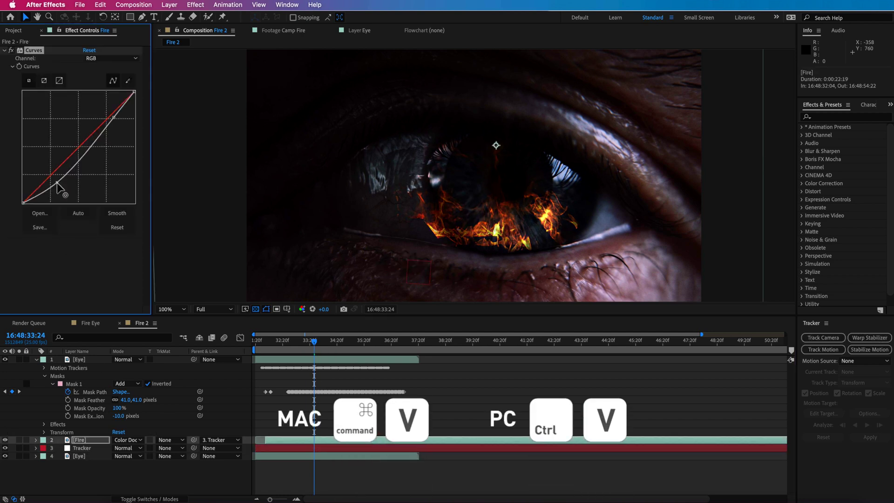
mouse_move(116, 119)
mouse_down()
mouse_move(94, 109)
mouse_move(110, 117)
mouse_up()
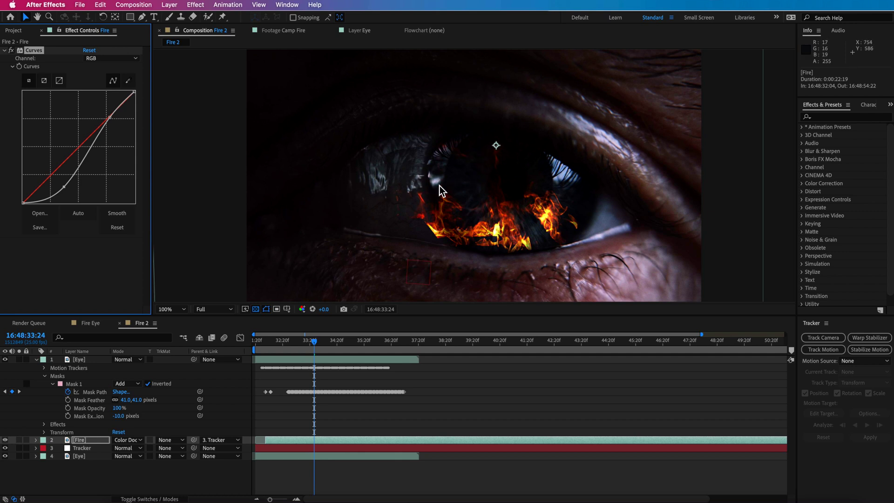
Reveal the Fire layer's Transform properties and lower its opacity to 53%.
click(89, 440)
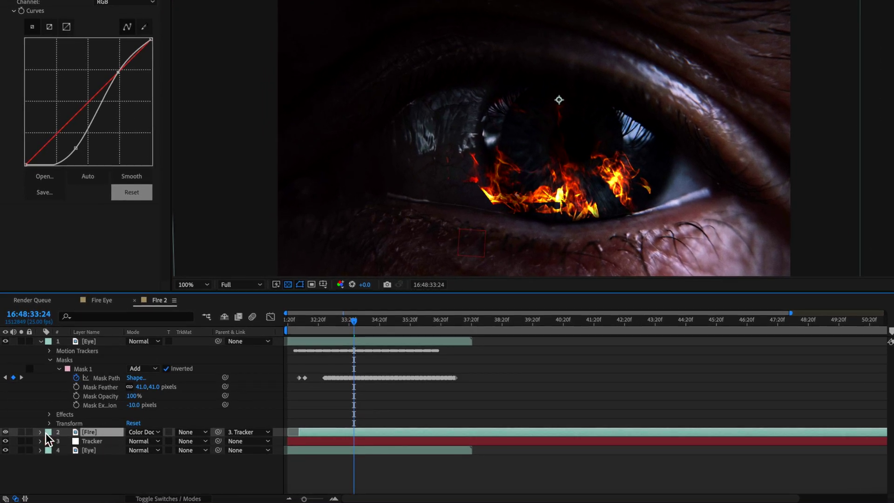
click(40, 432)
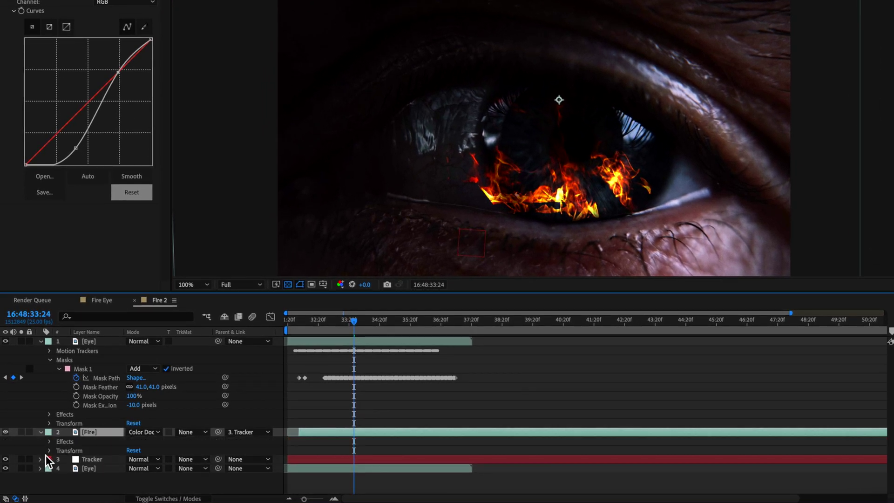
click(49, 451)
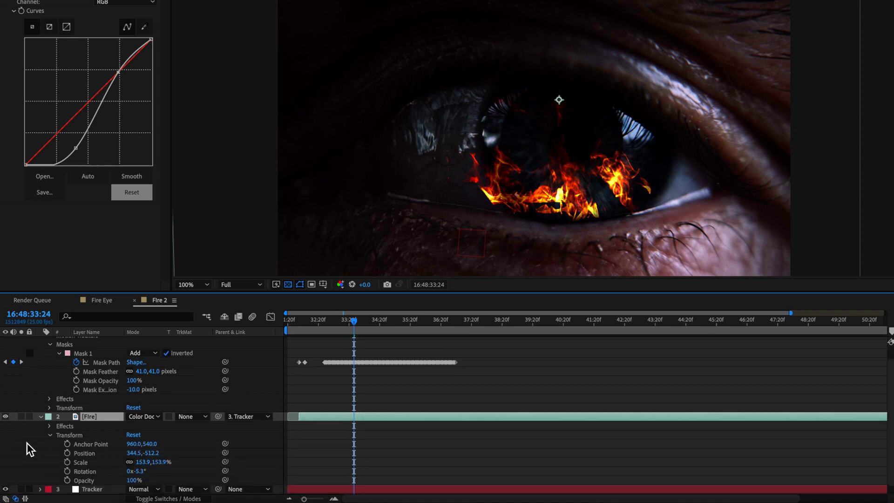
drag(138, 476, 105, 476)
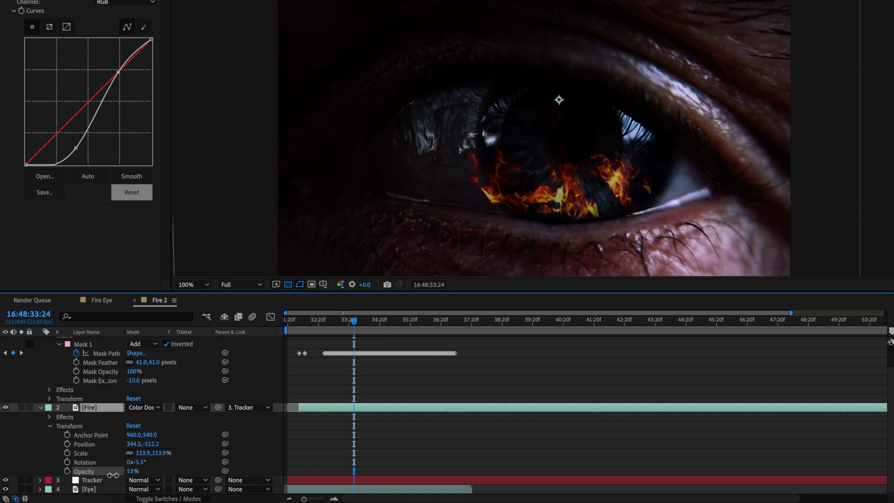
click(373, 460)
Draw a closed curved Pen mask around the iris on the Fire layer at 16:48:34:02.
mouse_move(357, 330)
mouse_down()
mouse_move(317, 326)
mouse_move(417, 335)
mouse_move(315, 340)
mouse_move(358, 340)
mouse_up()
click(566, 102)
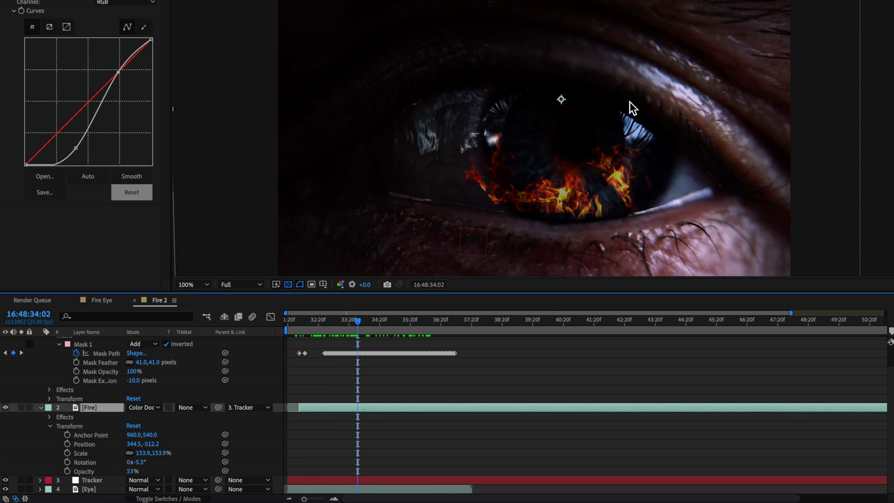
key(g)
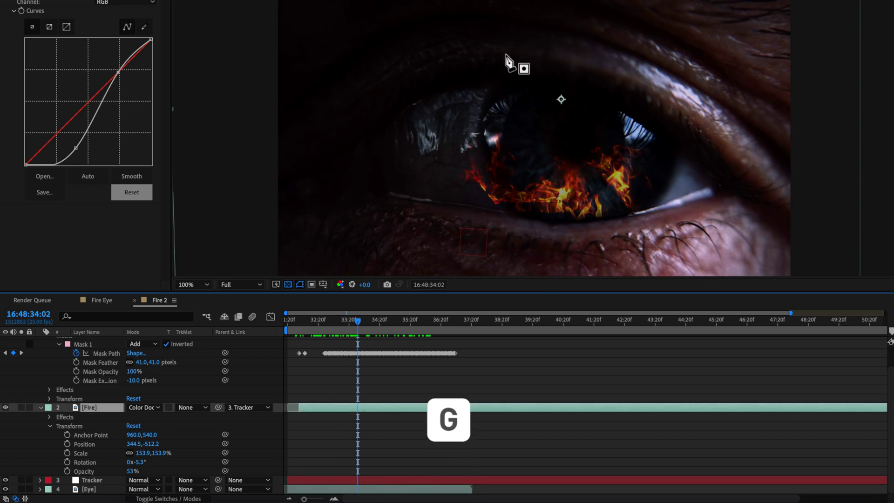
click(505, 53)
drag(480, 128, 486, 159)
drag(512, 224, 531, 231)
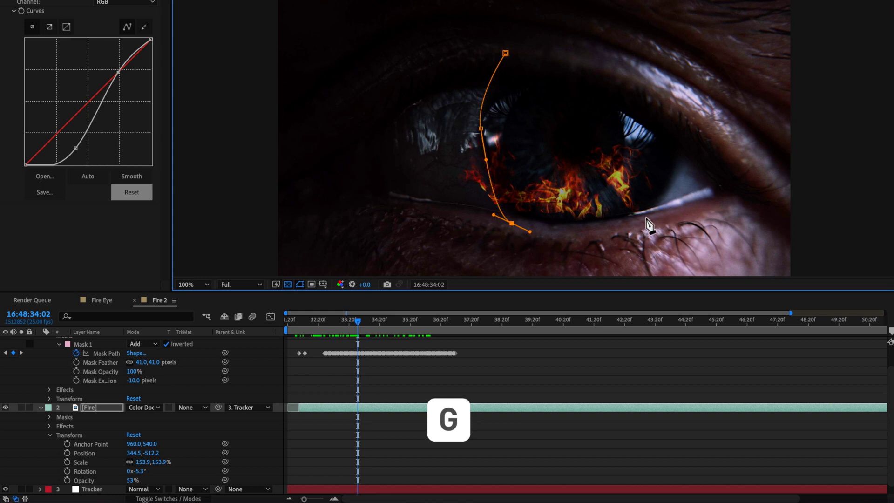
click(646, 216)
click(677, 146)
drag(644, 46, 635, 42)
click(506, 53)
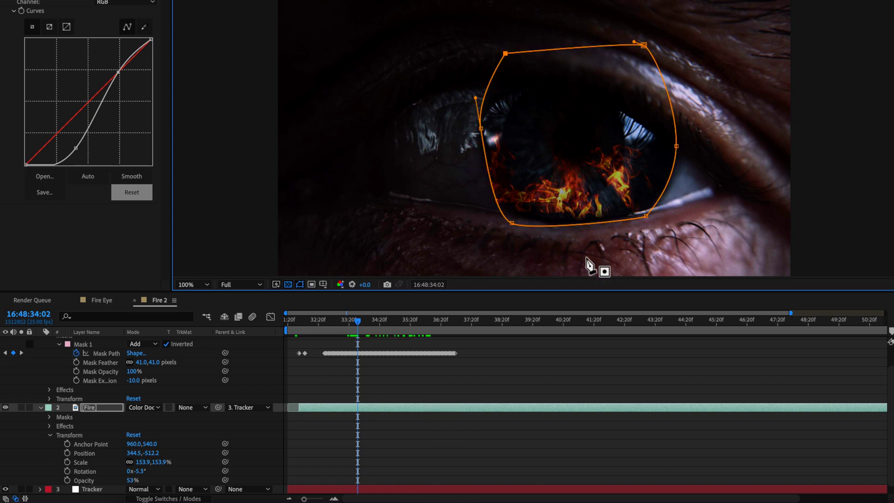
Set the Fire mask's feather to 36 pixels and its expansion to -8 pixels, and review the blend up to 16:48:37:03.
click(50, 417)
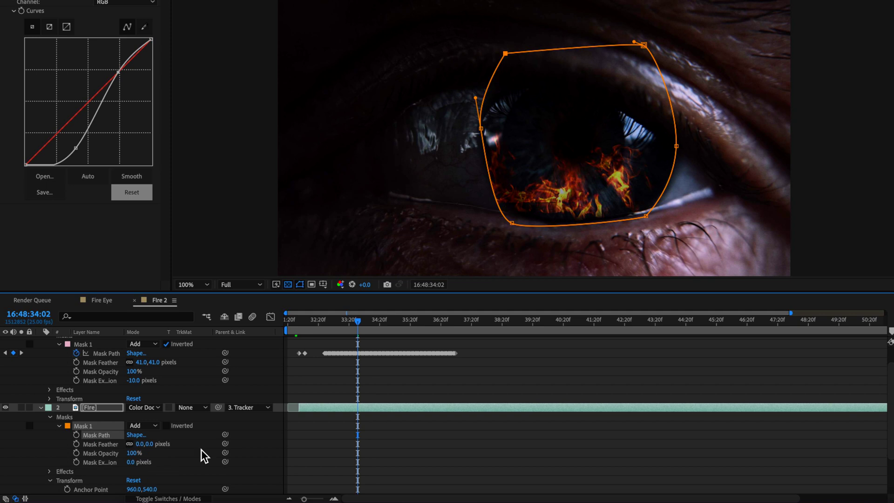
drag(140, 445, 227, 443)
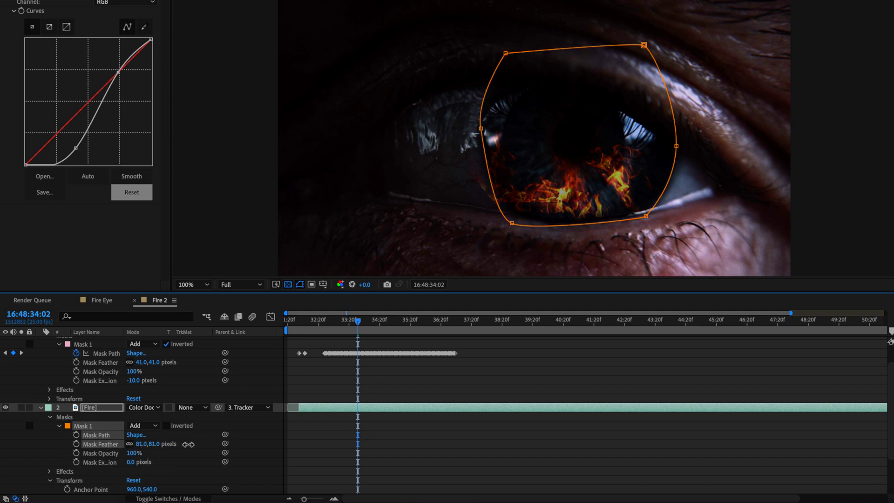
drag(134, 463, 138, 466)
click(415, 461)
drag(356, 333, 455, 329)
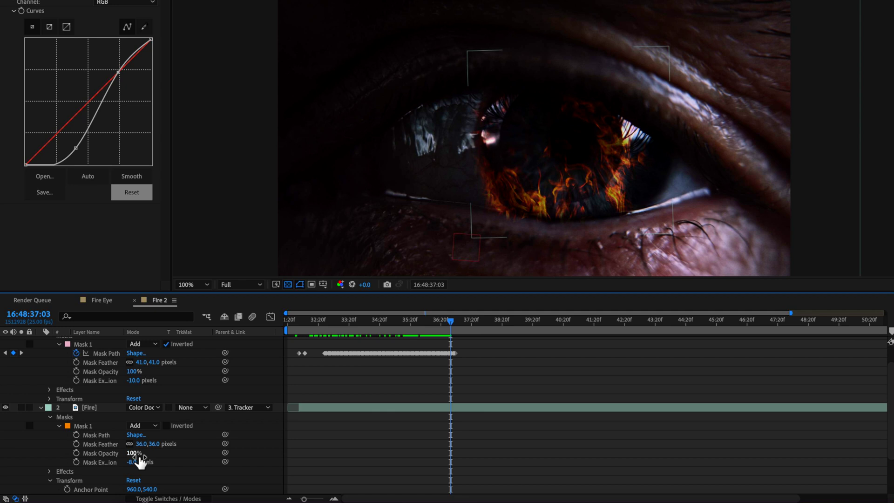
Shift the Fire layer's mask slightly to the right over the iris and check the result at 16:48:34:01.
click(513, 149)
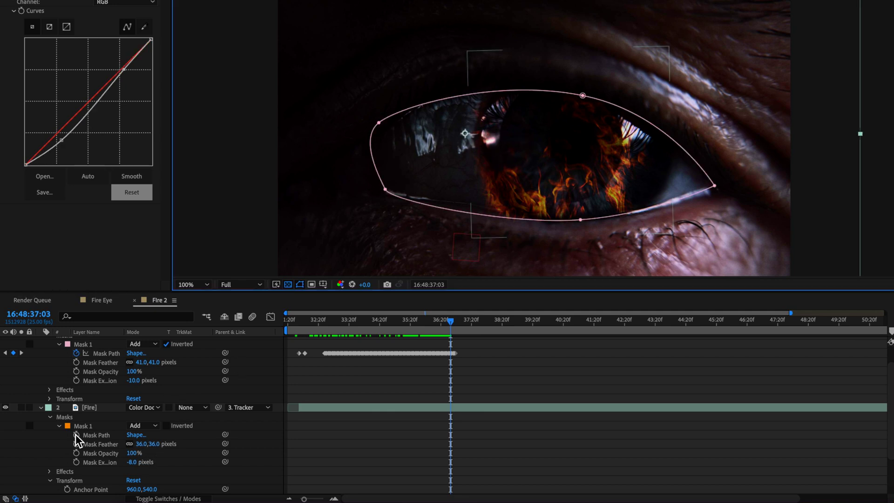
click(92, 427)
drag(475, 134, 481, 134)
click(364, 390)
drag(439, 330, 382, 332)
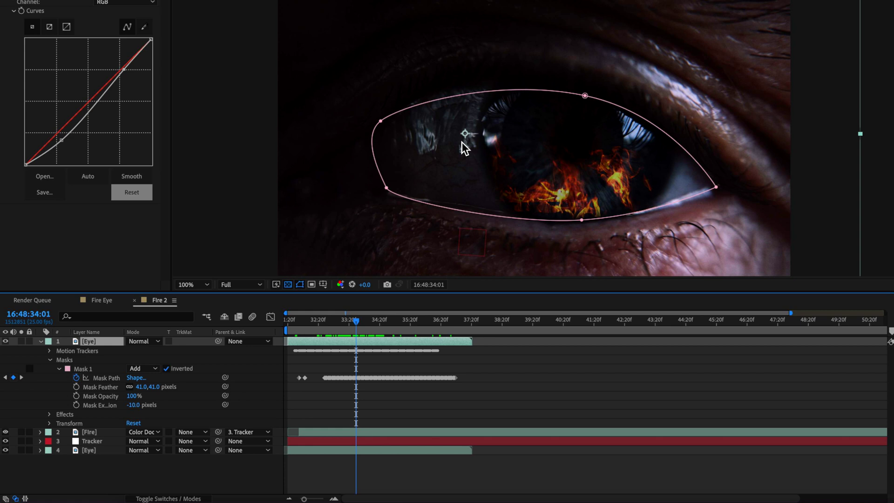
Apply the Camera Lens Blur effect to the Fire layer.
click(338, 419)
click(92, 436)
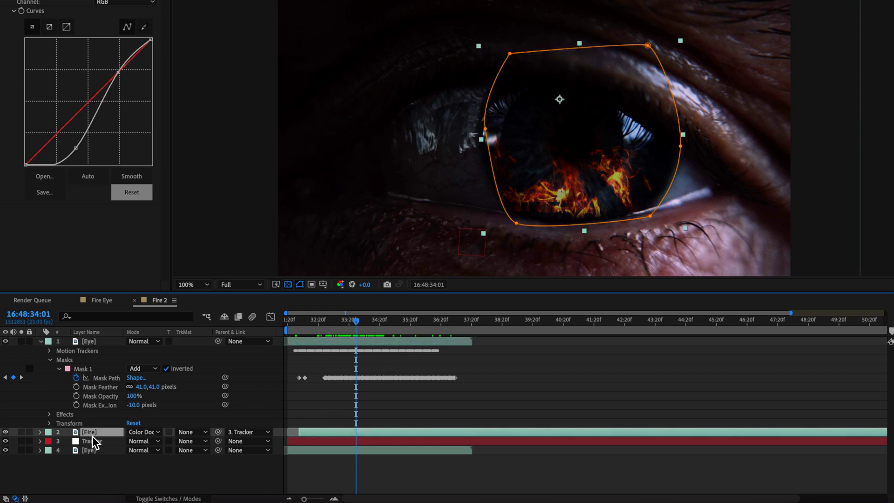
drag(356, 321, 305, 320)
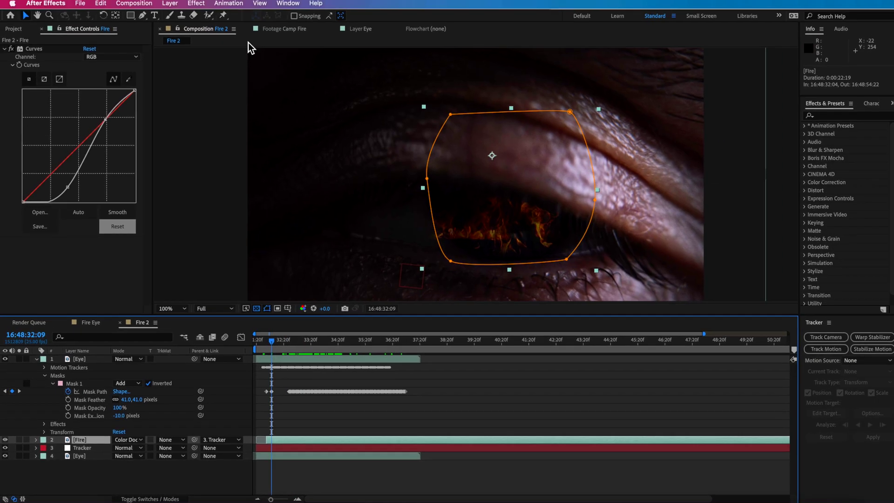
click(238, 5)
mouse_move(194, 5)
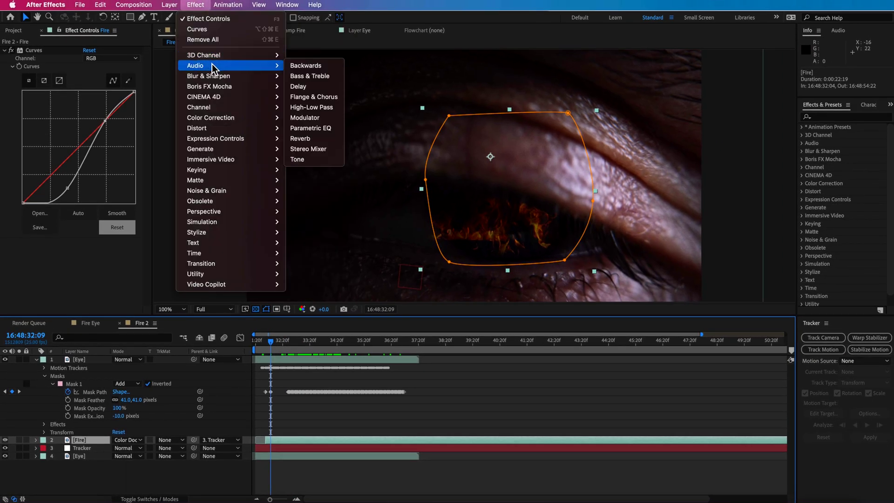
mouse_move(220, 78)
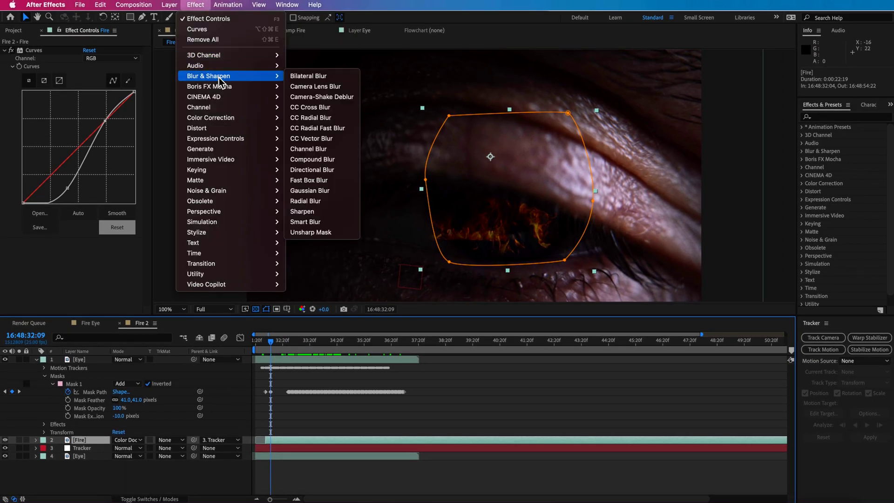
click(321, 86)
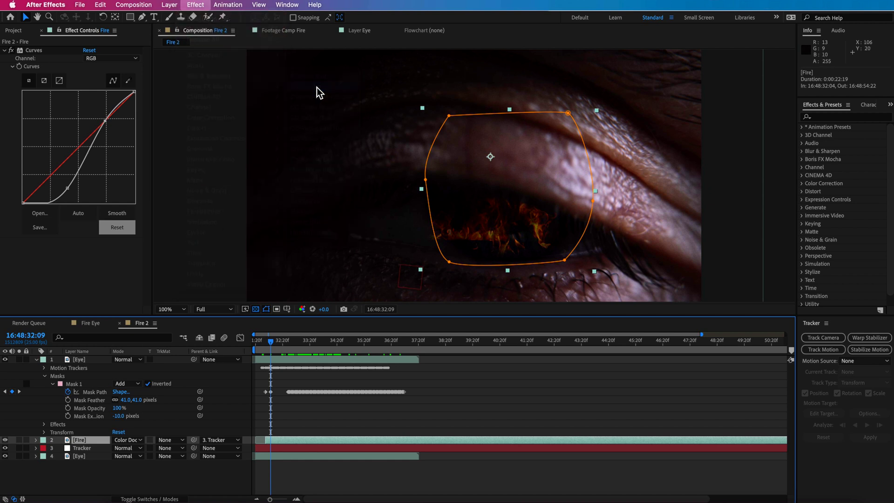
Set the Fire layer's Camera Lens Blur radius to 2.0 at 16:48:33:14 and review the softened flames across the shot.
drag(270, 344, 308, 351)
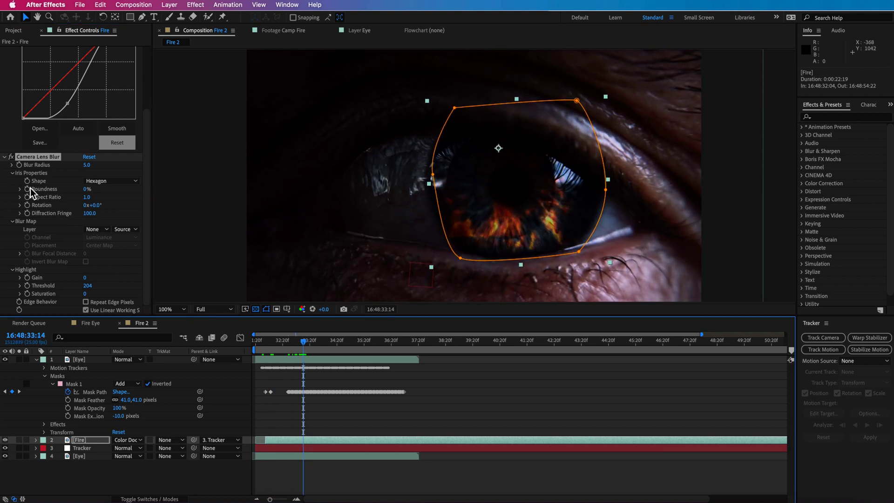
scroll(27, 196, up, 2)
click(88, 195)
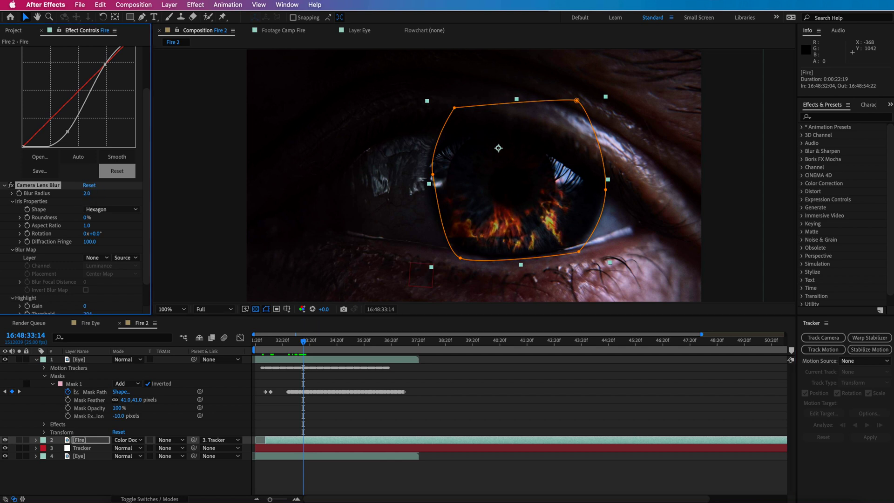
drag(79, 197, 80, 197)
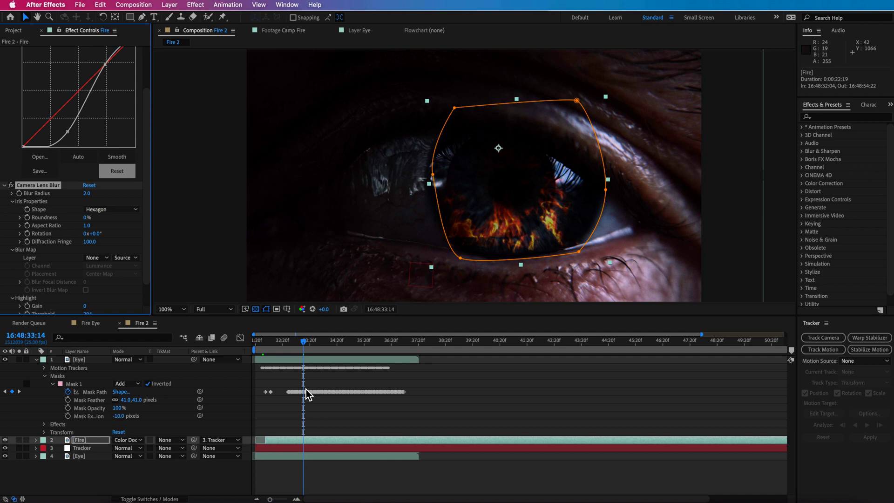
click(311, 344)
drag(311, 343, 389, 354)
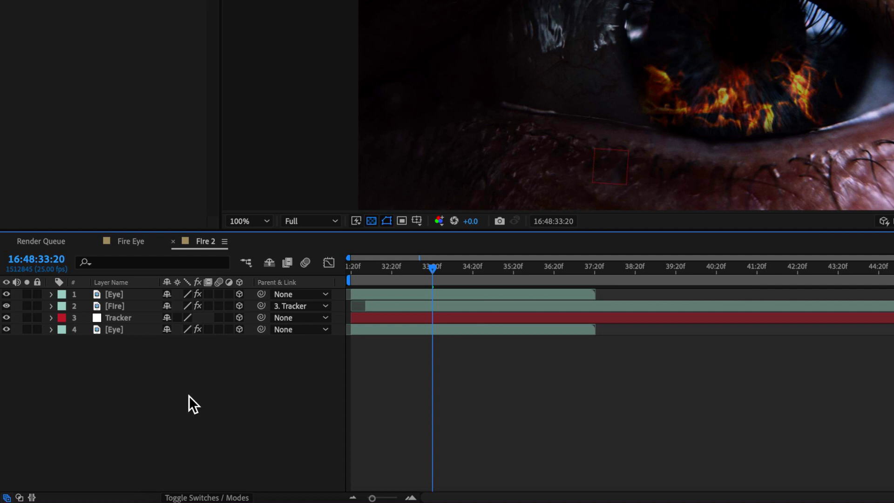
Add a two-node camera with the 35mm preset to the Fire 2 composition.
right_click(144, 357)
mouse_move(196, 326)
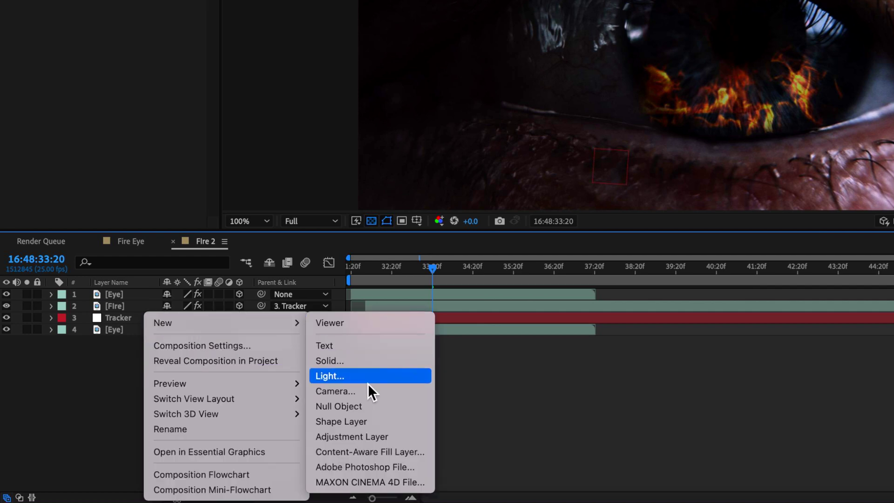
click(359, 395)
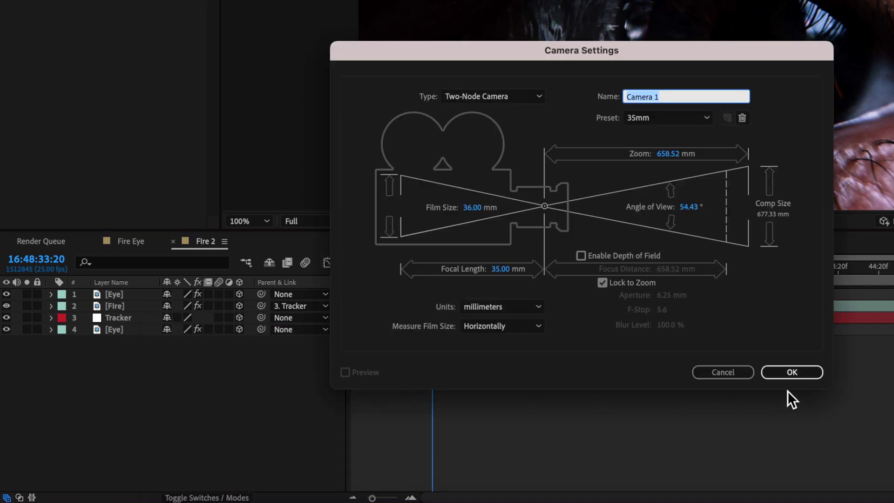
click(793, 373)
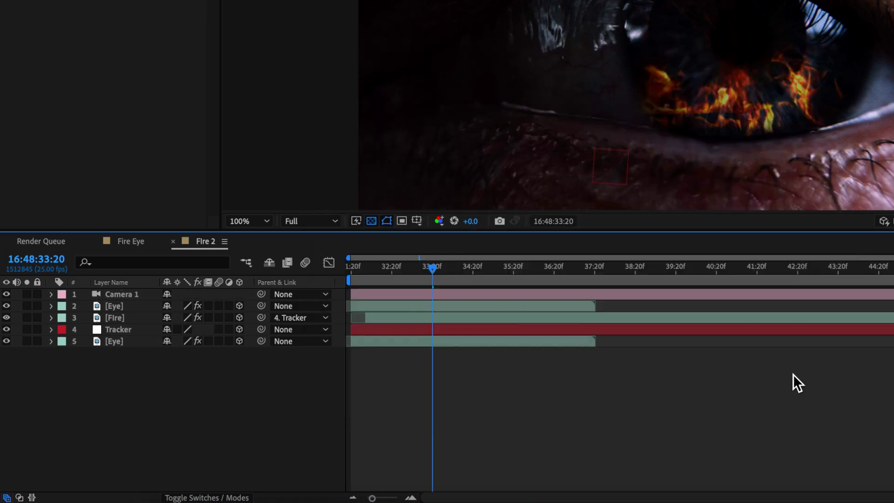
Set starting keyframes for Camera 1's Point of Interest and Position at 16:48:34:05.
click(303, 419)
click(163, 294)
drag(418, 266, 448, 296)
click(38, 294)
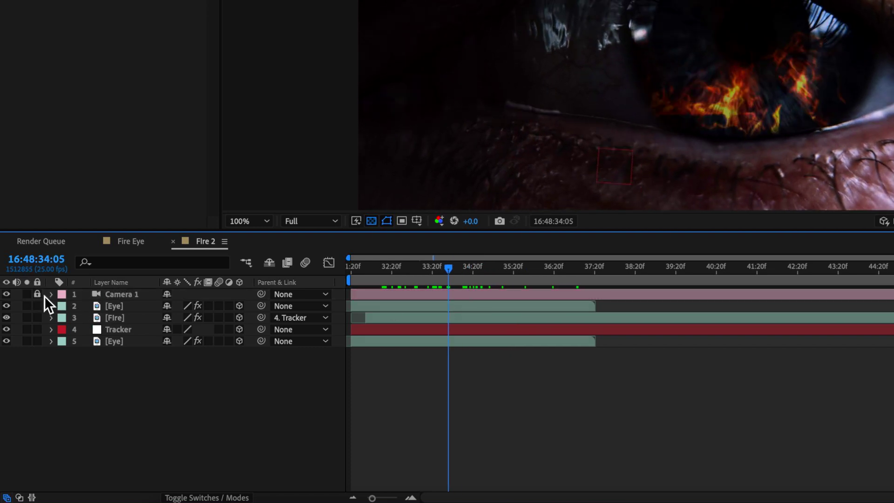
click(51, 294)
click(64, 307)
click(86, 318)
click(87, 329)
Pan and dolly Camera 1 deep into the pupil at 16:48:37:20 to keyframe the push-in, and preview the move.
drag(448, 302, 595, 302)
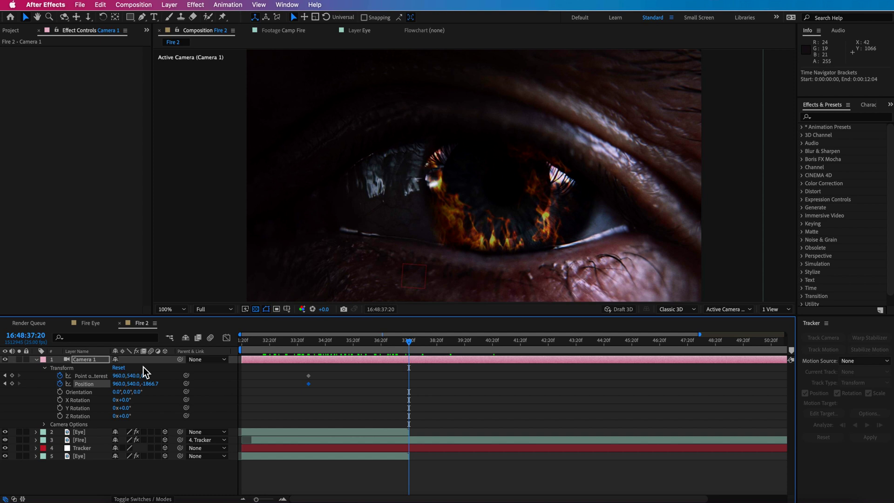
key(c)
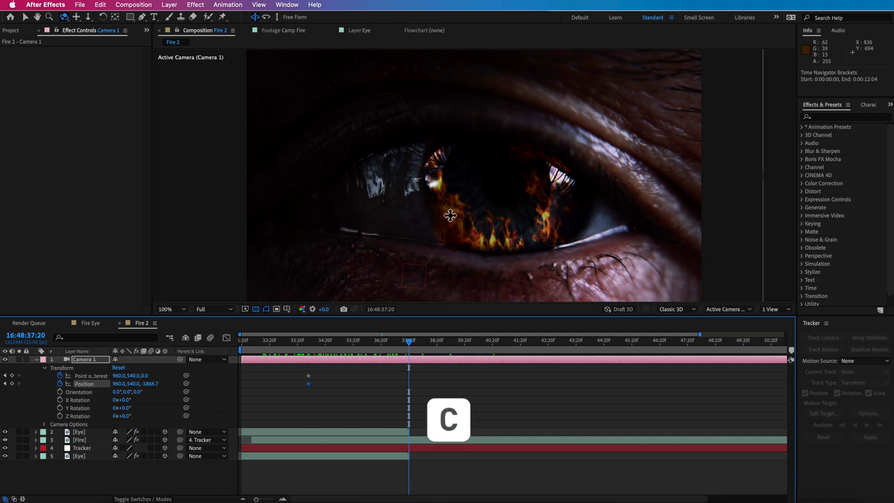
key(c)
drag(487, 207, 234, 336)
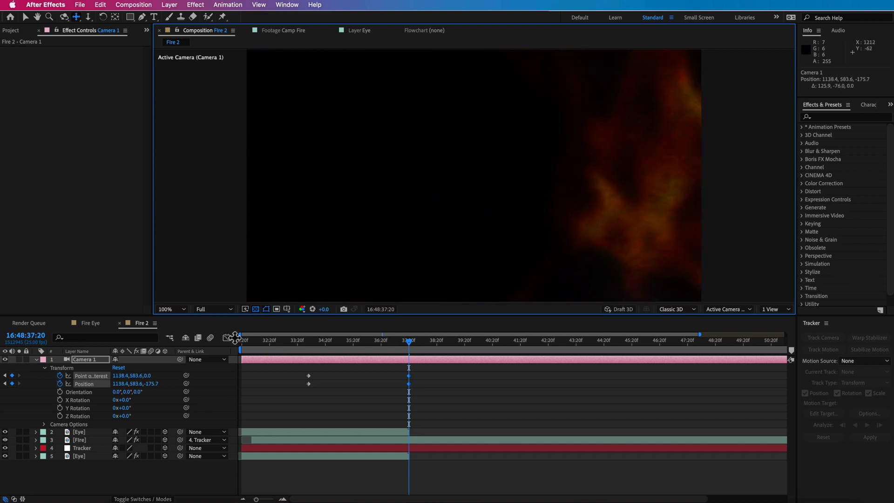
drag(402, 231, 437, 140)
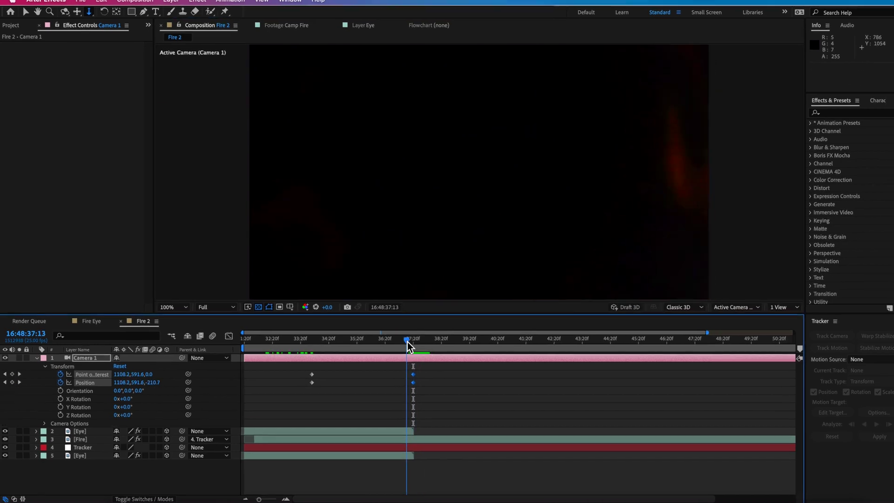
drag(407, 342, 378, 346)
drag(426, 328, 347, 343)
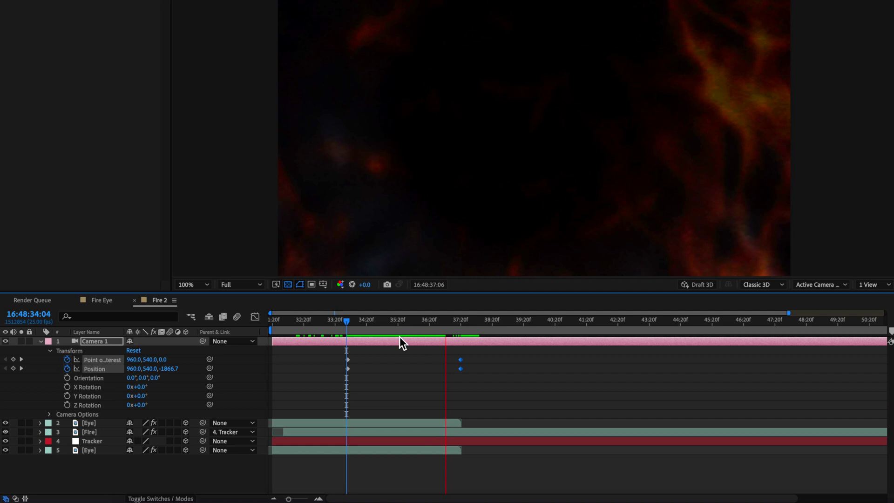
click(457, 330)
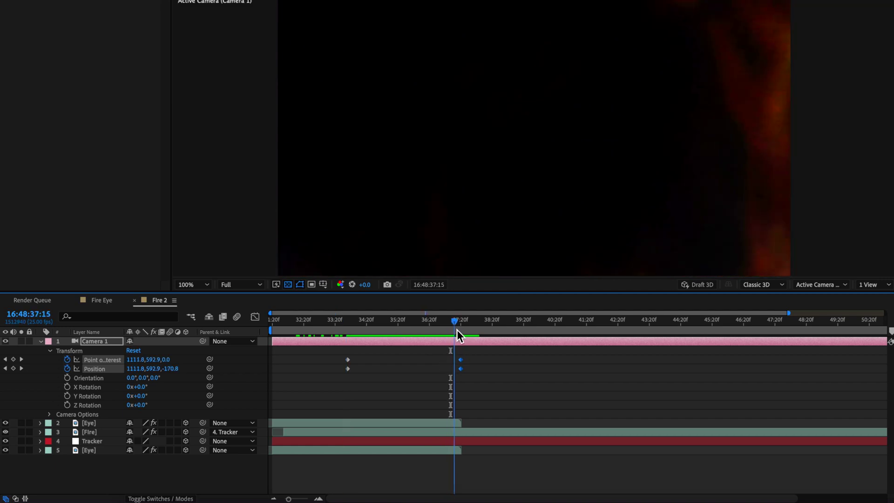
drag(456, 332, 349, 364)
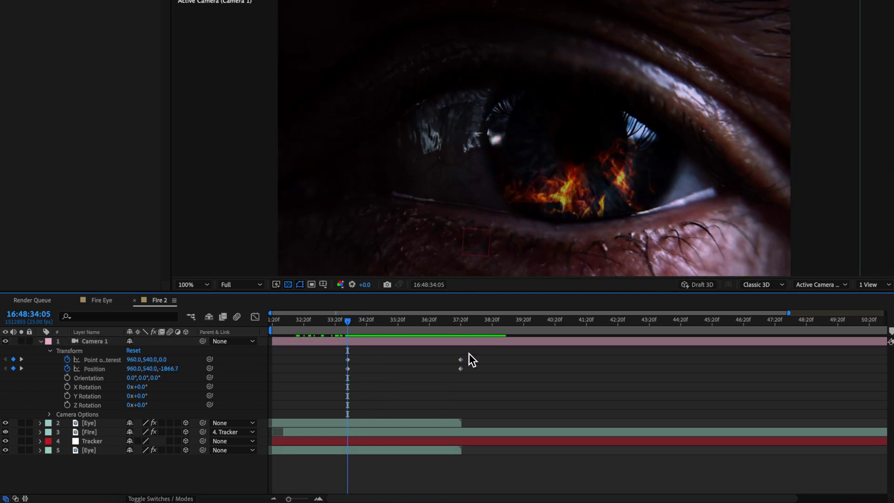
Apply Easy Ease to all of Camera 1's Point of Interest and Position keyframes.
drag(469, 353, 342, 385)
right_click(349, 359)
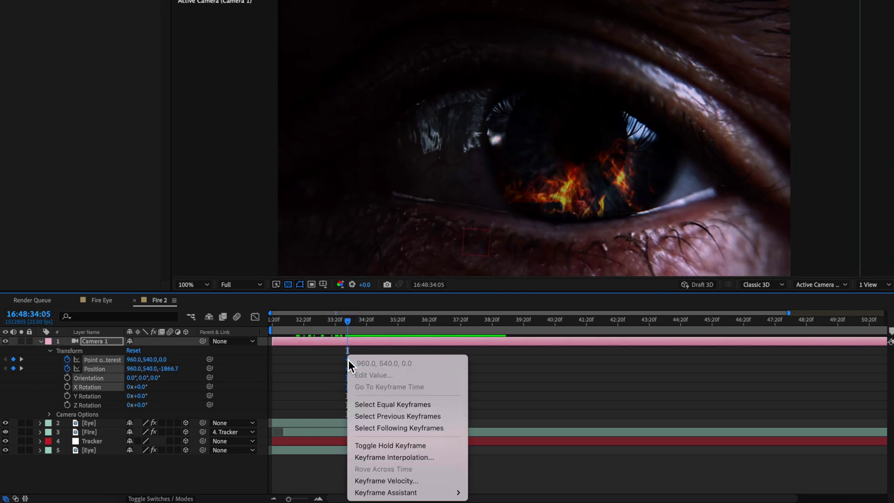
mouse_move(454, 492)
click(497, 423)
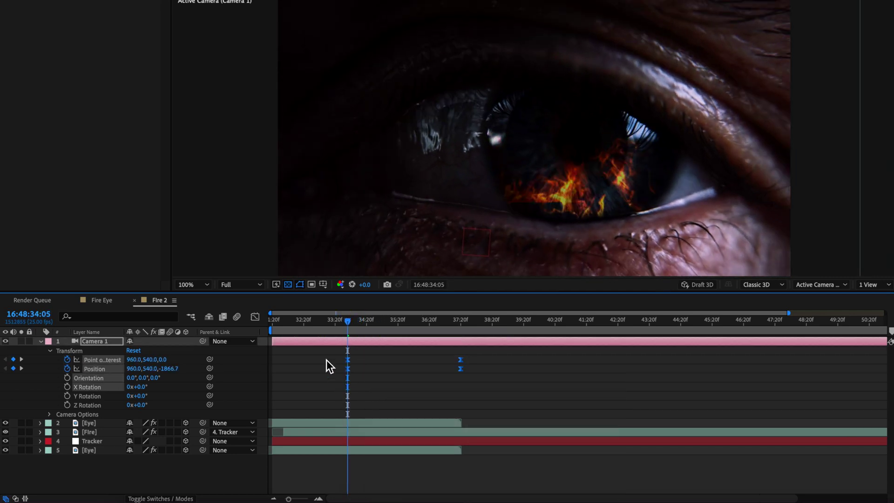
Reshape Camera 1's Point of Interest and Position speed graphs so the push-in starts slowly and peaks near its end, and preview it.
click(256, 318)
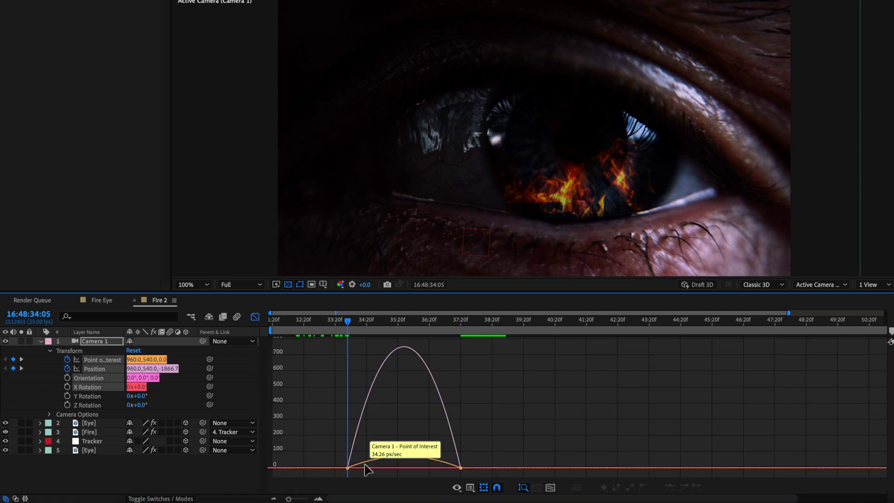
click(349, 467)
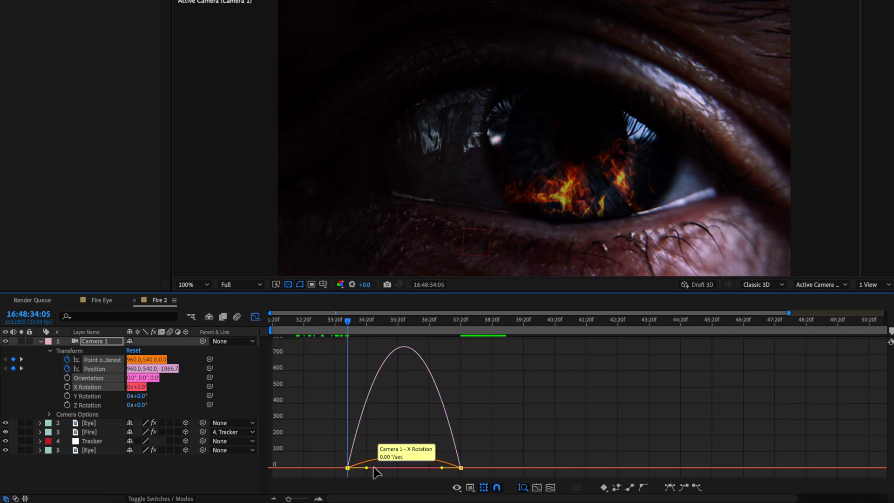
drag(366, 468, 396, 468)
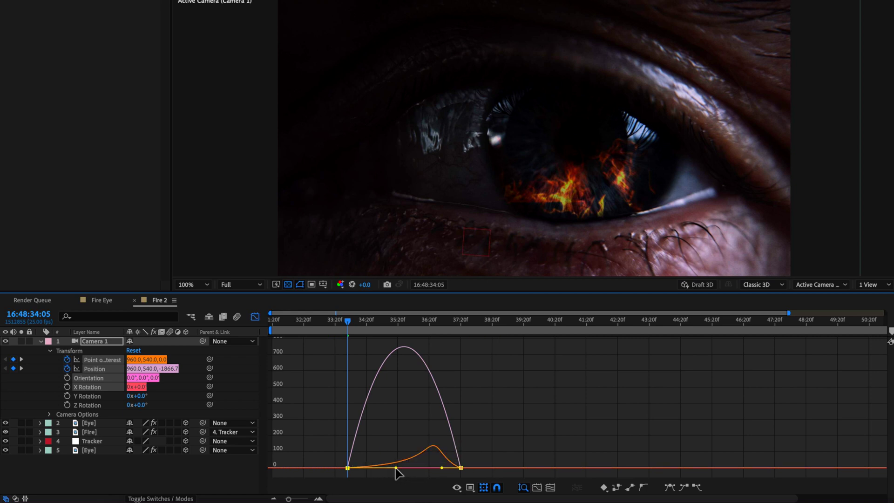
click(368, 464)
drag(367, 465, 410, 465)
key(space)
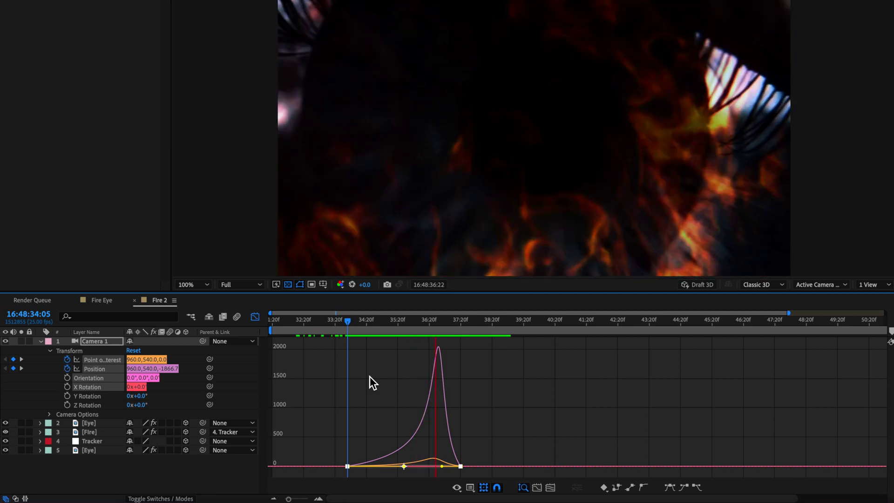
key(space)
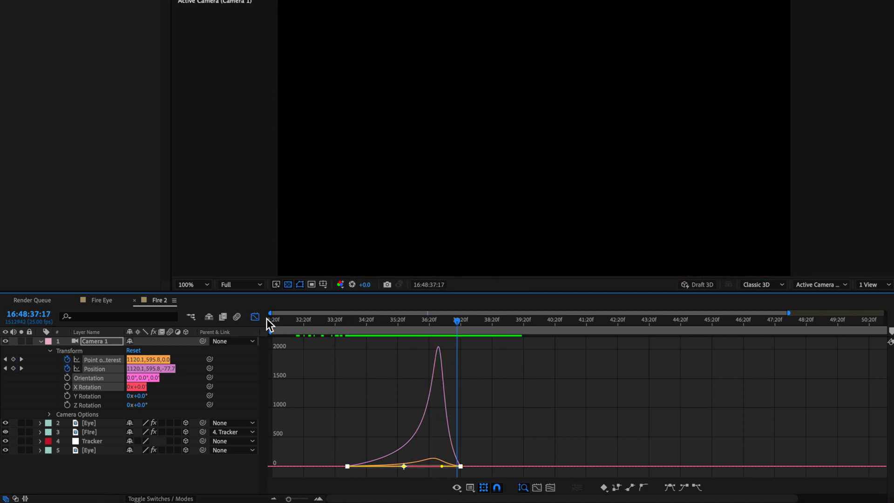
key(shift+F3)
drag(445, 325, 379, 321)
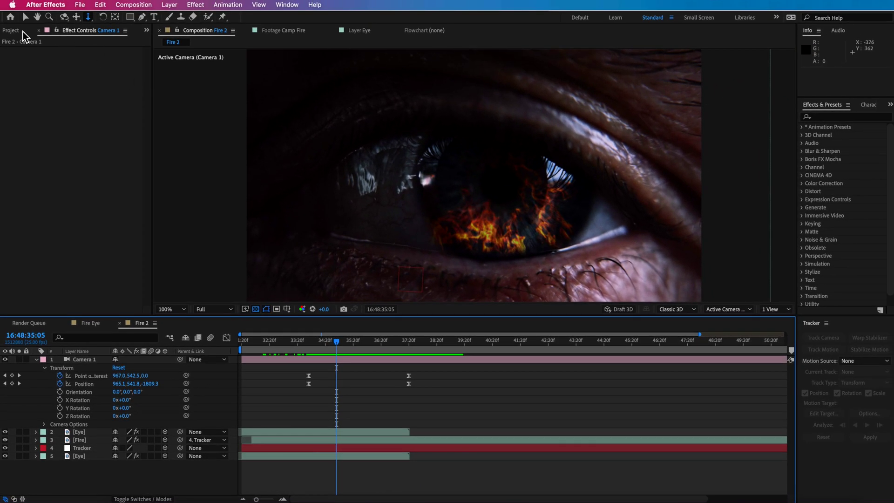
Add the Embers footage to the Fire 2 composition directly below Camera 1.
click(24, 33)
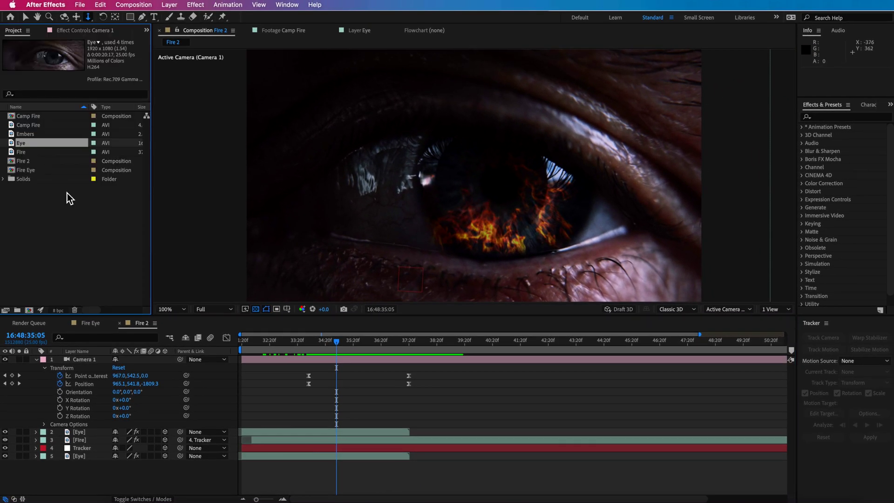
click(32, 127)
click(31, 135)
drag(28, 136, 105, 401)
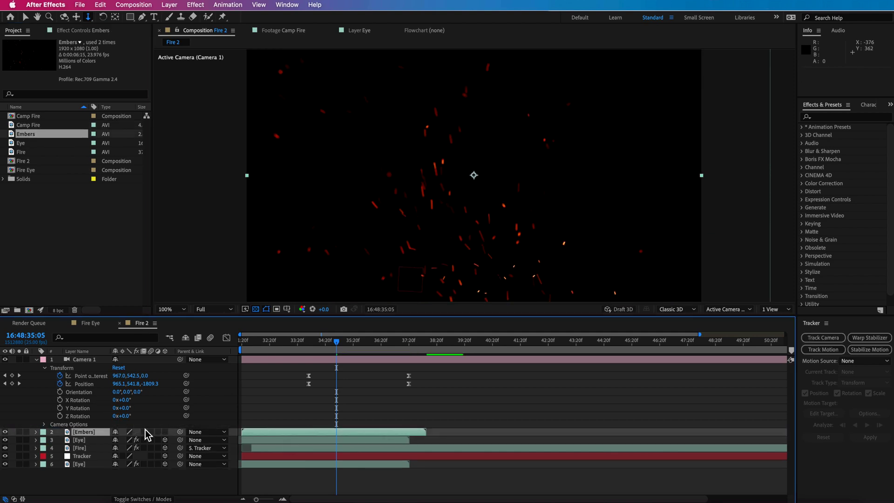
Make the Embers layer 3D and set its blending mode to Screen.
click(165, 432)
key(j)
key(F4)
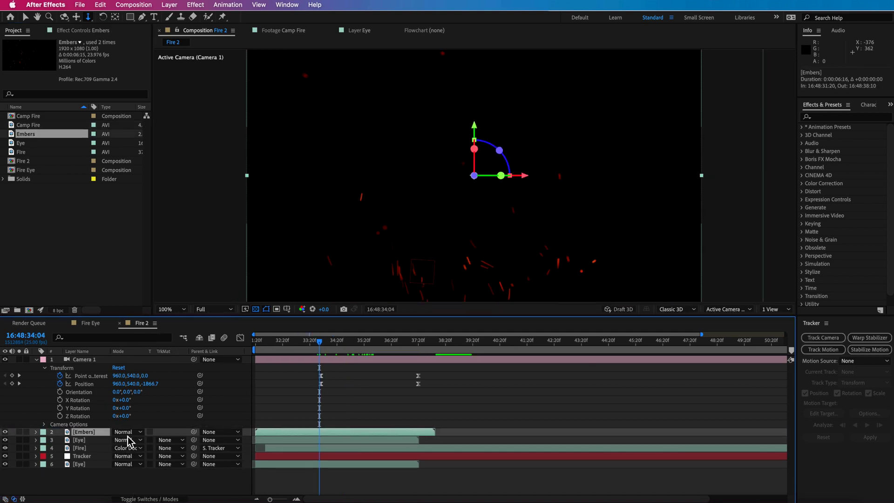
click(127, 433)
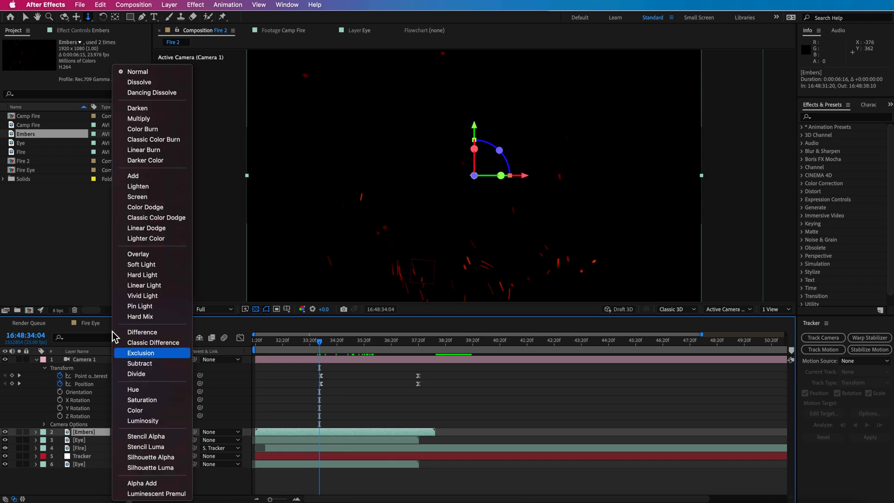
click(140, 194)
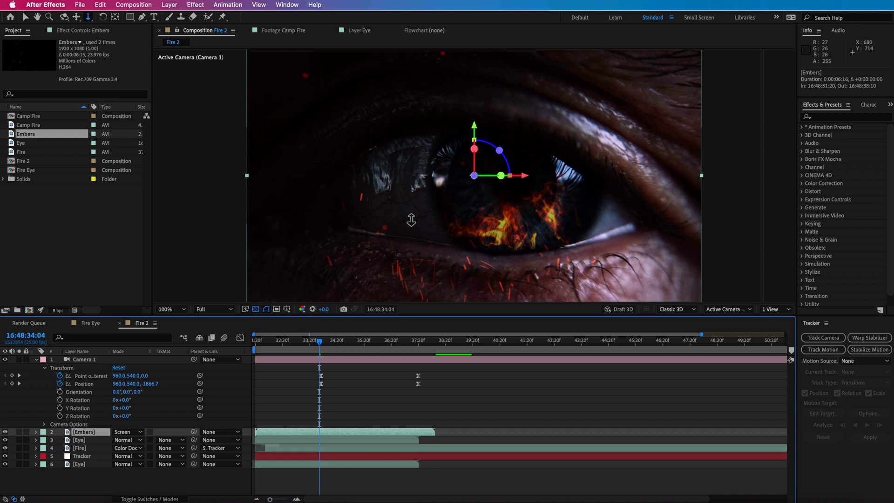
Switch the Embers layer back to 2D and slide it in time to start at 16:48:33:13.
key(F4)
key(v)
drag(450, 342, 344, 368)
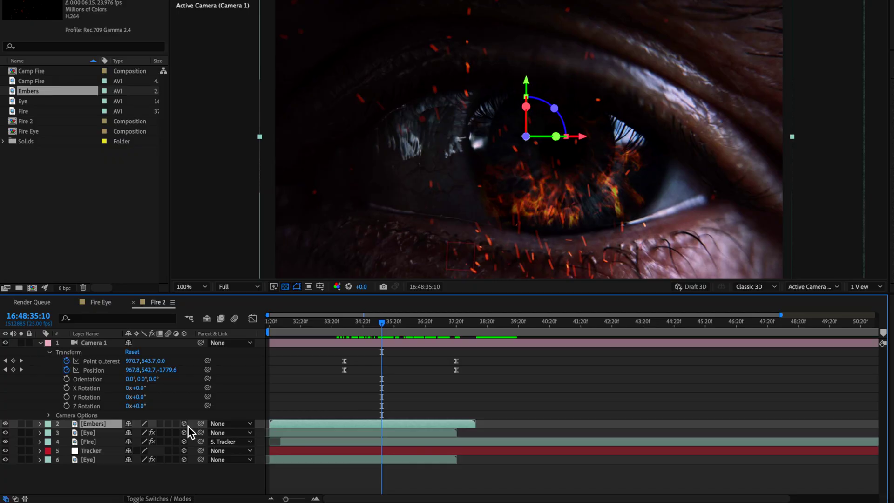
click(184, 424)
drag(390, 330, 362, 343)
drag(373, 424, 426, 424)
drag(374, 322, 337, 350)
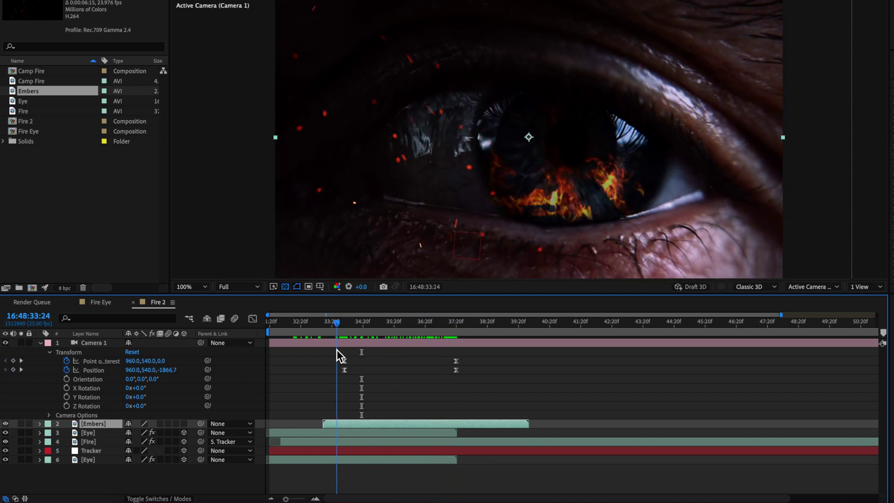
Keyframe the Embers layer's Scale from 100% at its start to 146% at 16:48:37:20, and review the growth.
key(i)
key(s)
click(66, 441)
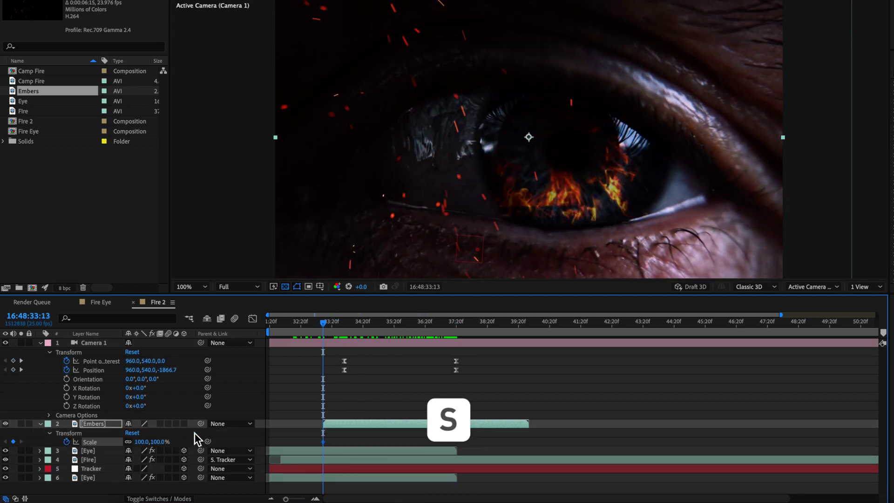
drag(348, 331, 457, 343)
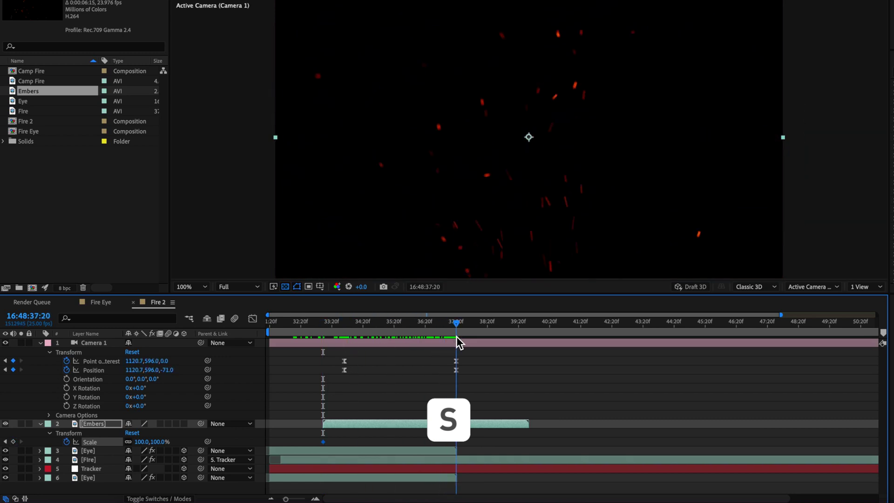
drag(153, 442, 176, 443)
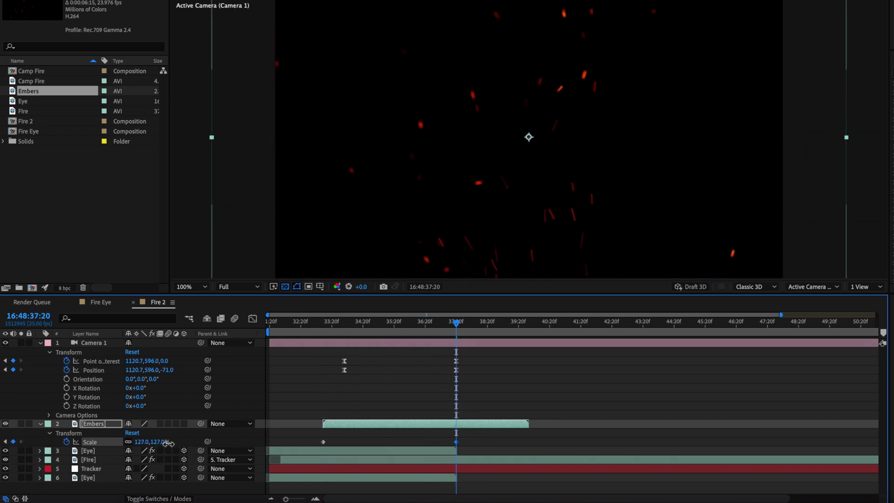
drag(467, 320, 405, 345)
drag(430, 345, 332, 363)
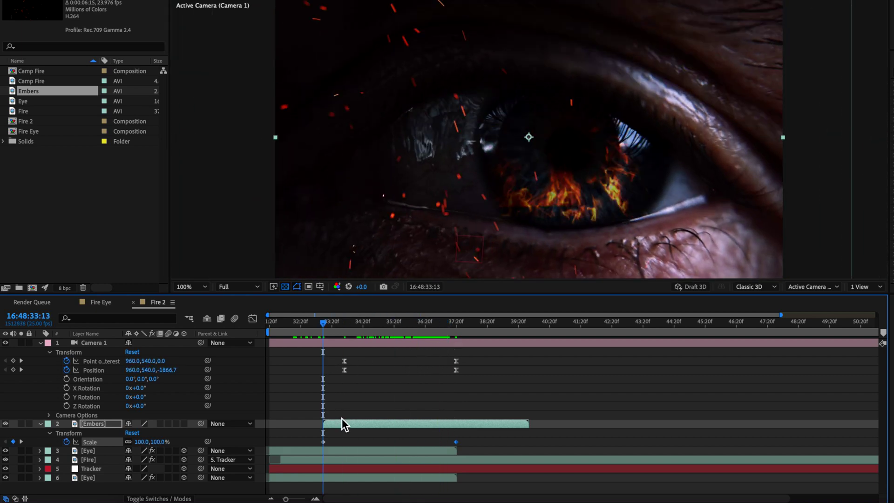
Fade in the Embers layer with Opacity keyframes of 0% at 16:48:33:13 and 100% at 16:48:34:20.
click(354, 448)
click(341, 362)
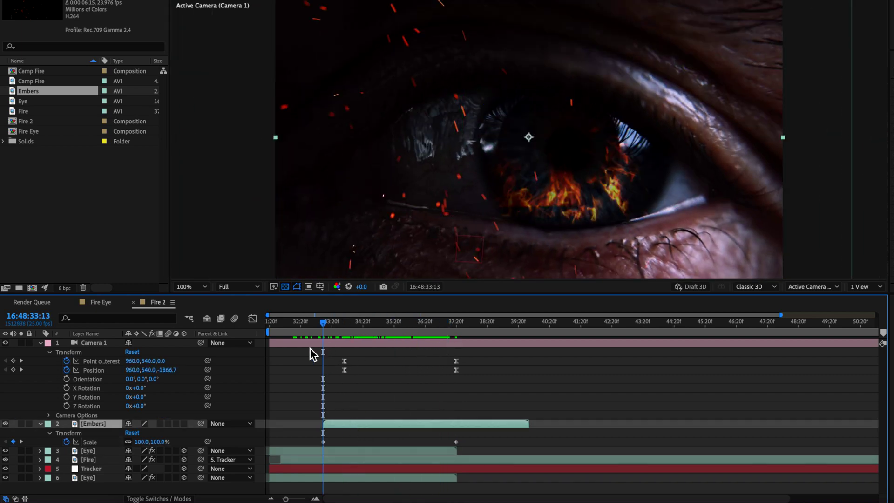
key(t)
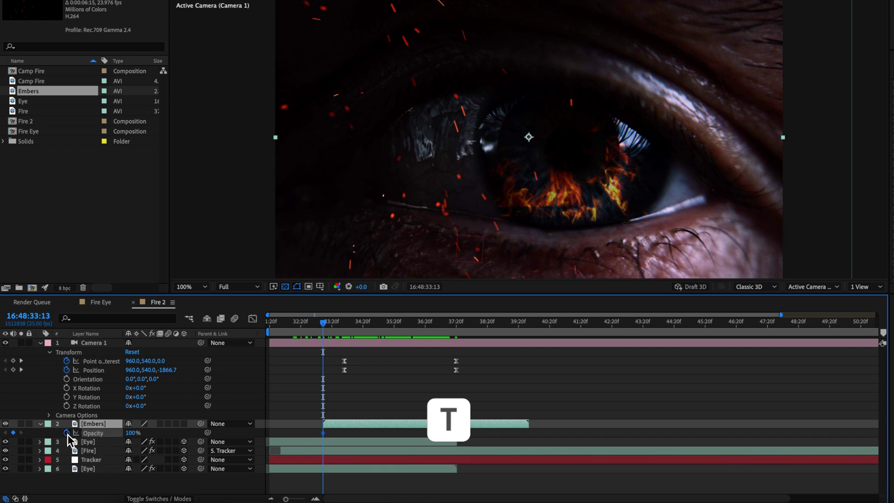
drag(335, 323, 365, 330)
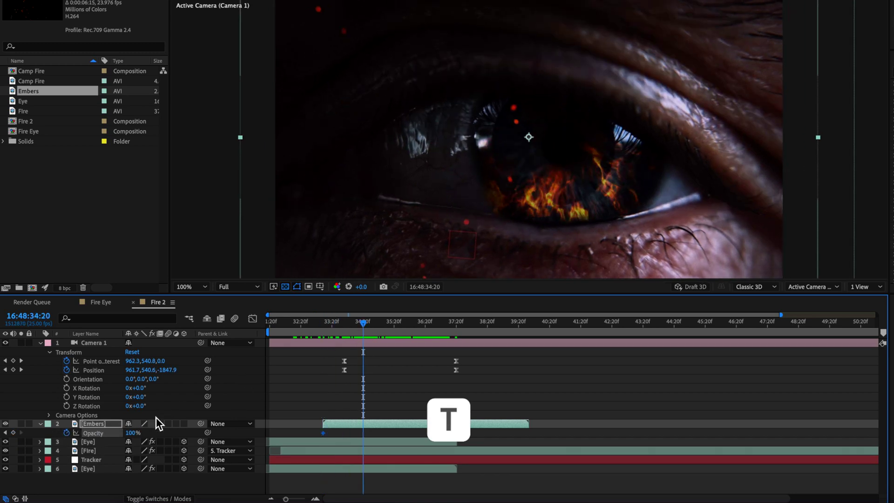
click(13, 433)
click(5, 433)
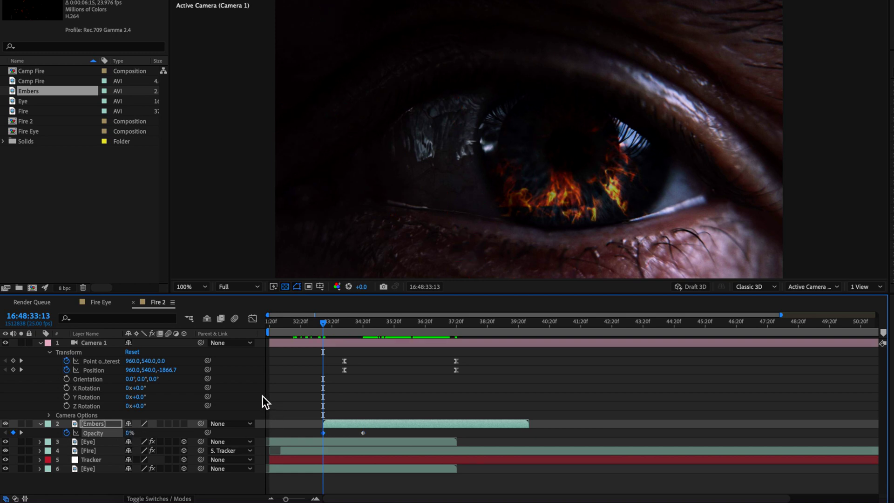
Shift the Embers layer's two Opacity keyframes later so the fade-in begins at 16:48:35:07, previewing the timing.
key(space)
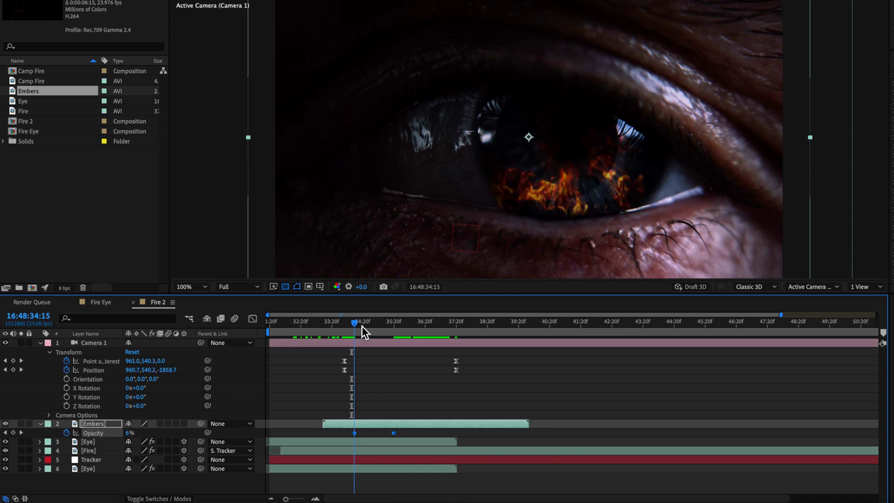
drag(355, 434, 362, 434)
drag(376, 327, 367, 328)
key(space)
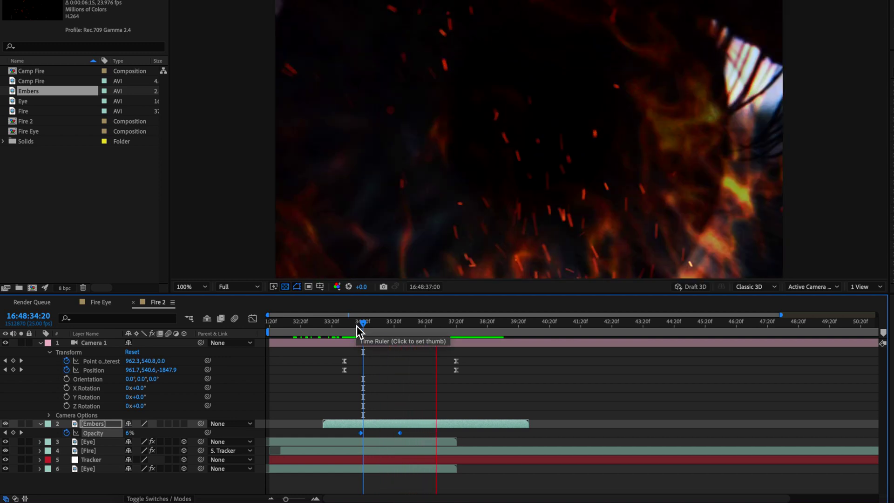
key(space)
drag(385, 324, 370, 341)
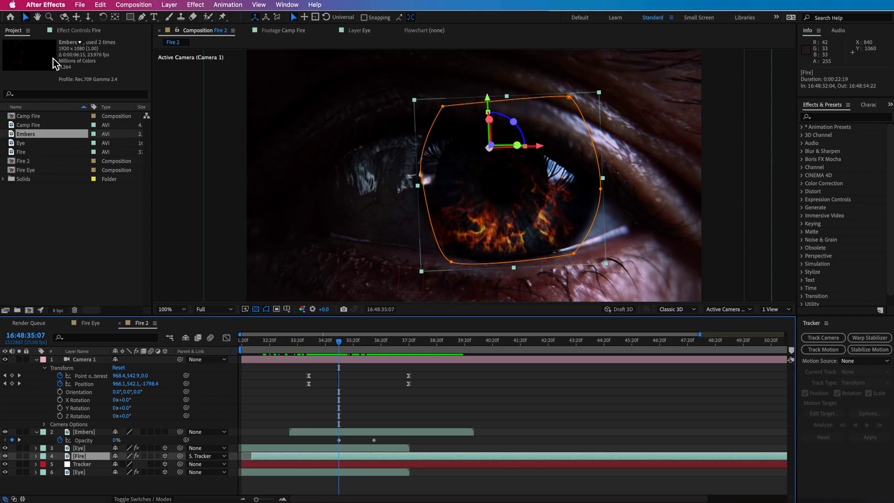
Copy the Camera Lens Blur effect from the Fire layer to the Embers layer and preview it.
click(65, 31)
click(37, 242)
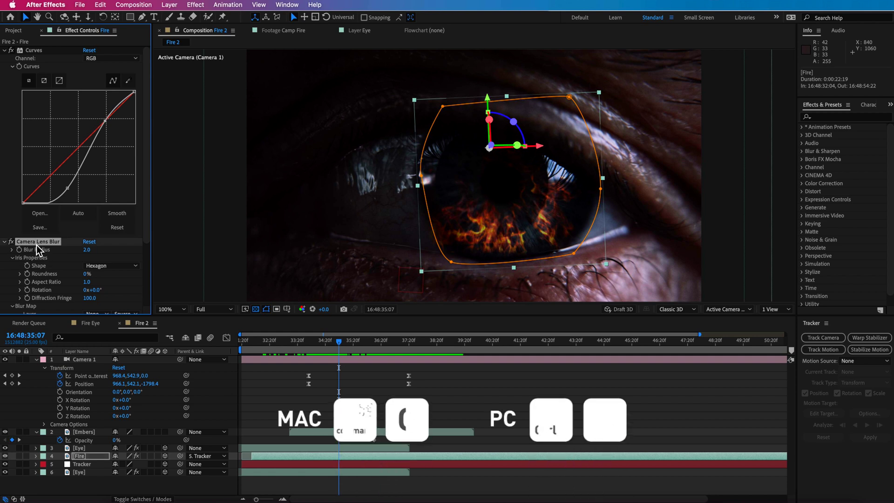
click(343, 432)
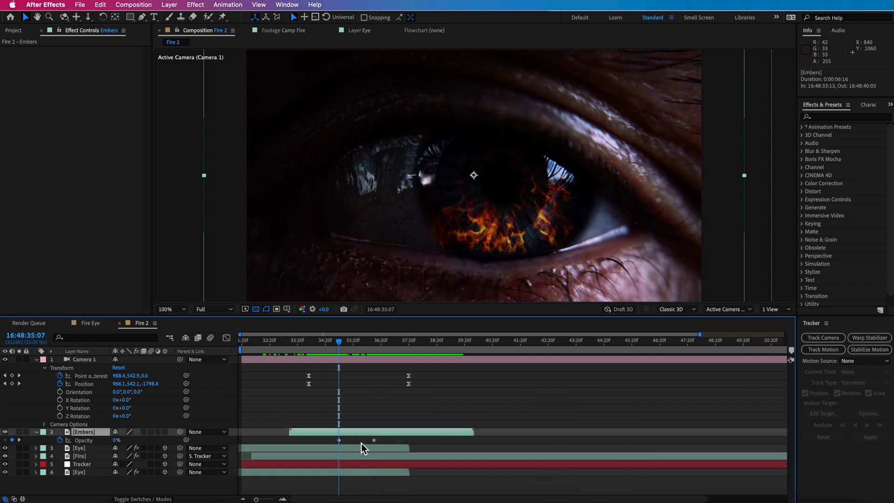
key(super+v)
key(space)
key(space)
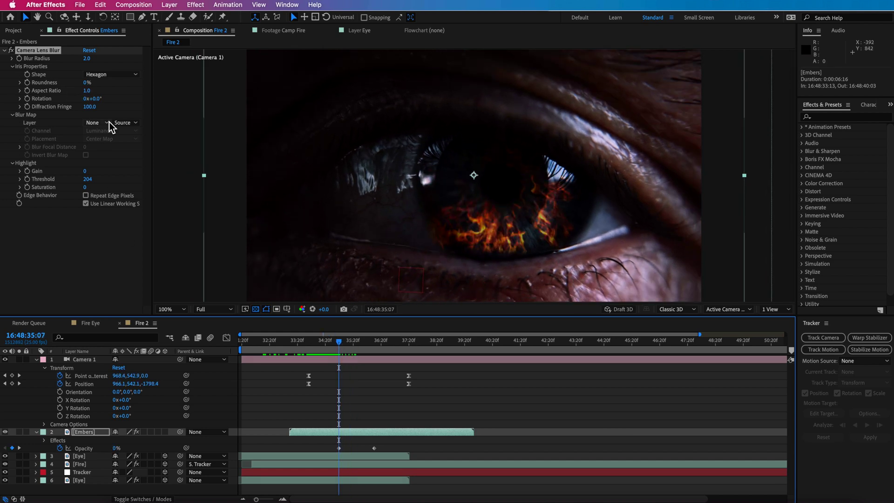
Keyframe the Embers layer's Blur Radius at 2 at 16:48:35:07, 0 shortly after 16:48:36:20, 0 at 16:48:37:13, and a stronger blur at 16:48:38:22.
click(20, 59)
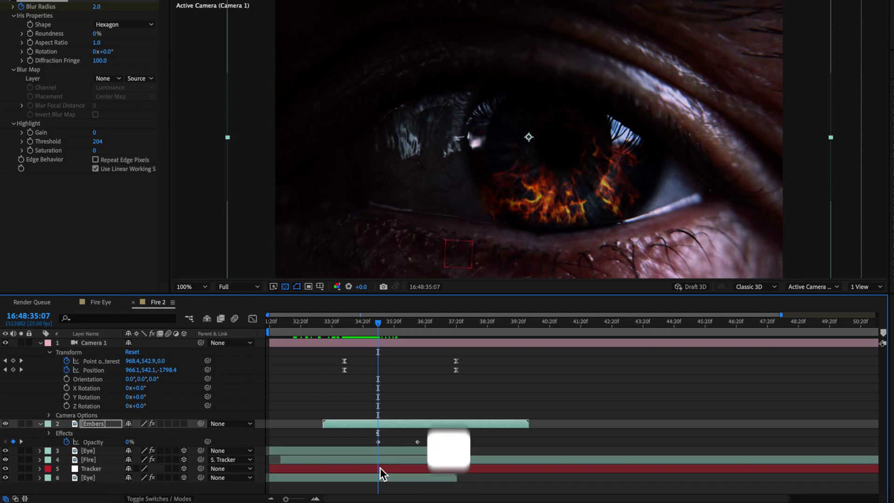
key(u)
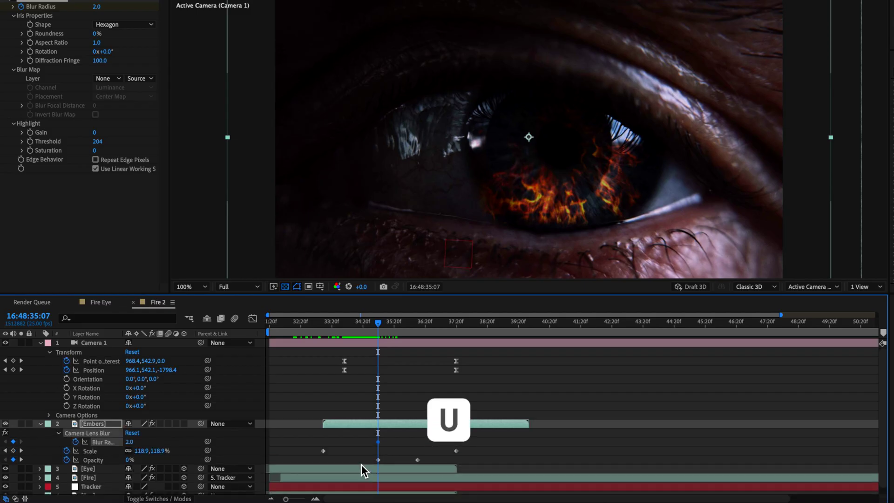
scroll(371, 385, down, 1)
drag(377, 326, 429, 353)
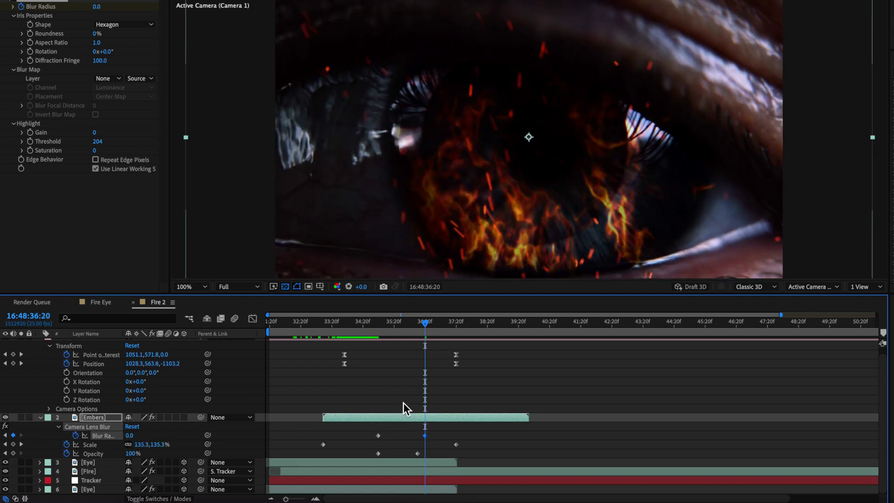
drag(426, 438, 432, 438)
drag(434, 331, 449, 332)
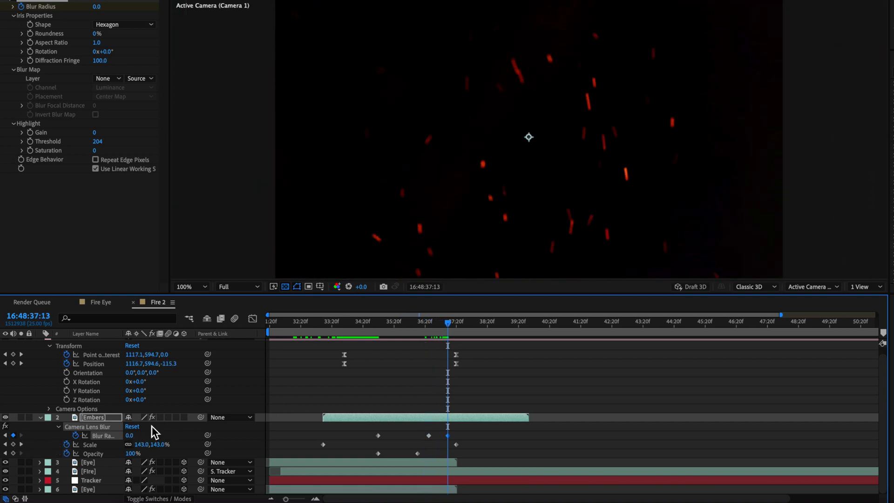
drag(462, 329, 491, 332)
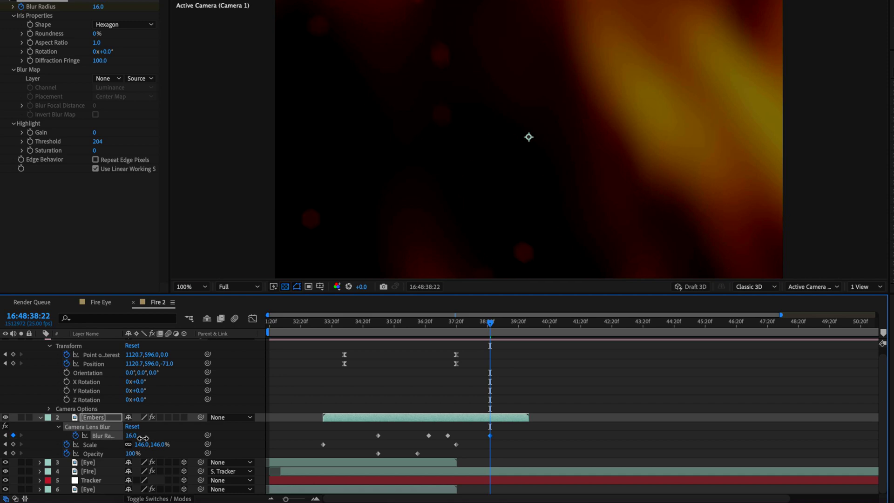
Split the Fire layer at 16:48:37:20 and delete the part after the cut.
drag(495, 335, 450, 468)
click(491, 474)
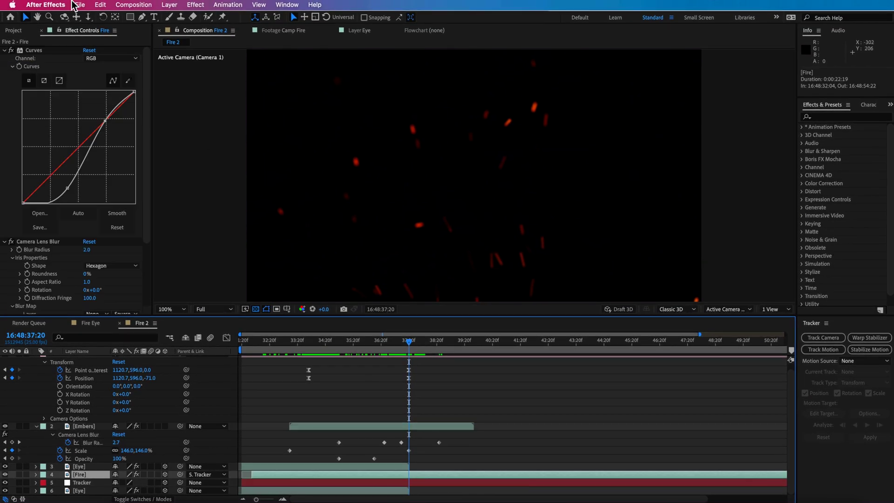
click(100, 4)
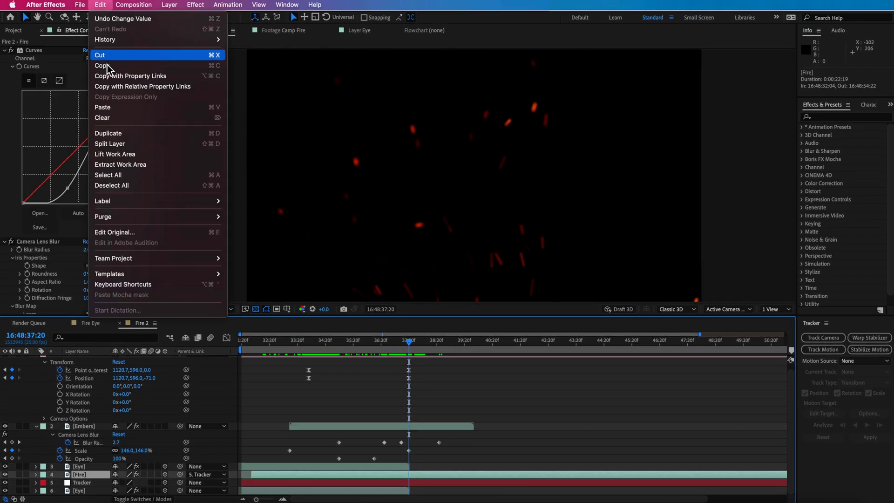
click(112, 141)
key(Delete)
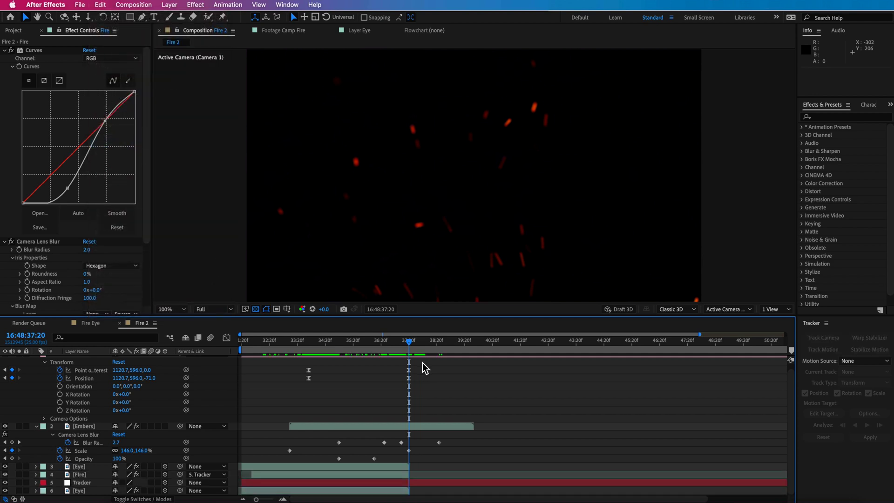
Apply Easy Ease to all of the Embers layer's Blur Radius, Scale and Opacity keyframes.
drag(419, 349, 339, 368)
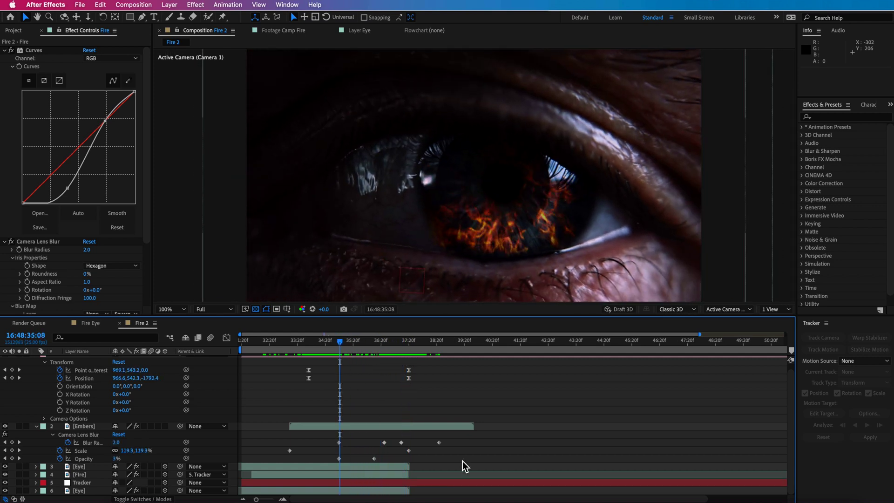
drag(459, 437, 323, 446)
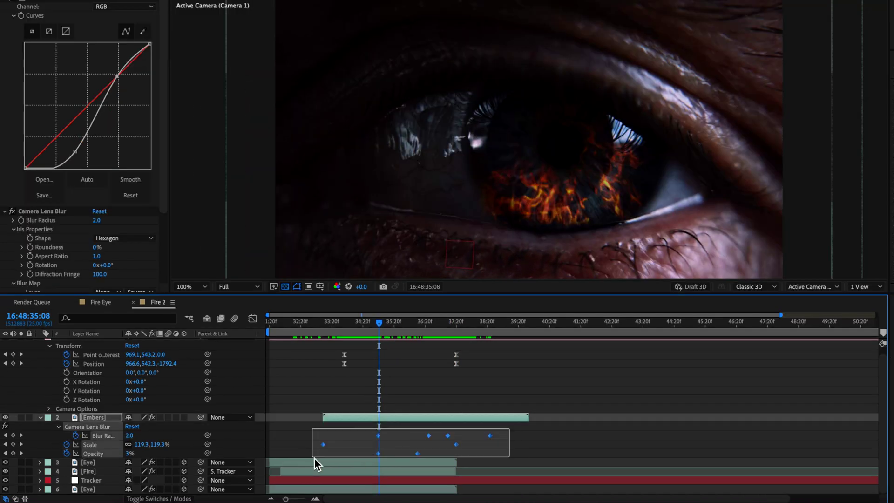
right_click(324, 446)
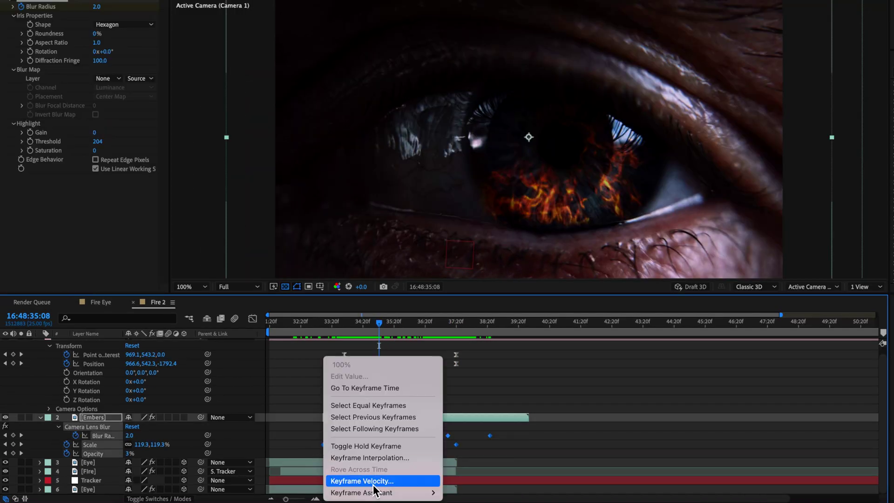
mouse_move(373, 492)
click(496, 422)
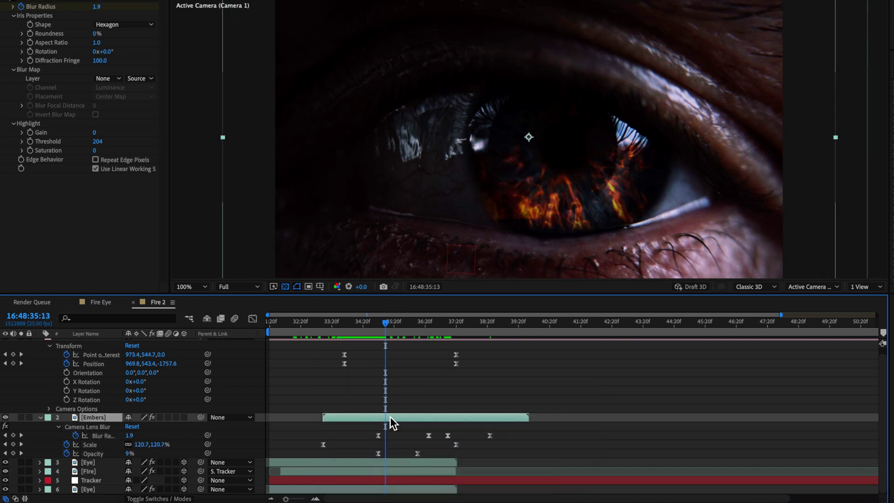
Keyframe the Fire layer's Camera Lens Blur radius at 2 at 16:48:35:07 and 0 at 16:48:36:23, then scrub back through the transition.
click(94, 472)
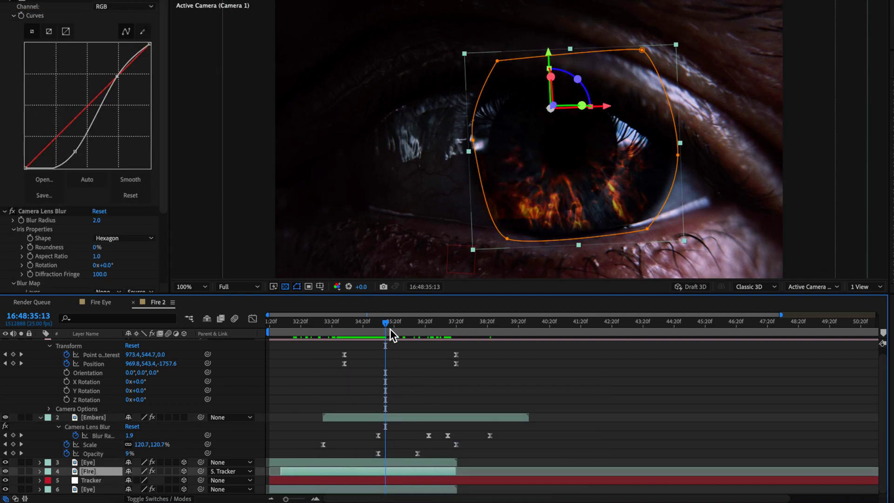
mouse_move(389, 323)
mouse_down()
mouse_move(354, 334)
mouse_move(381, 337)
mouse_up()
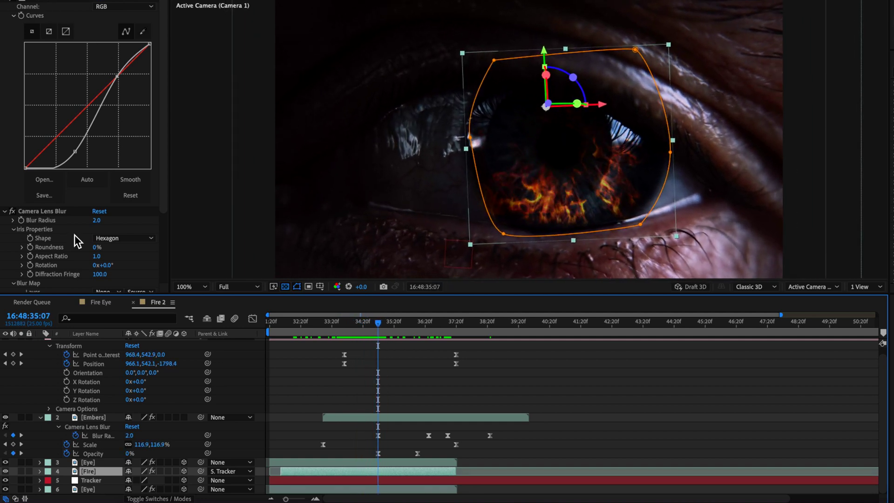
scroll(74, 231, down, 3)
click(21, 165)
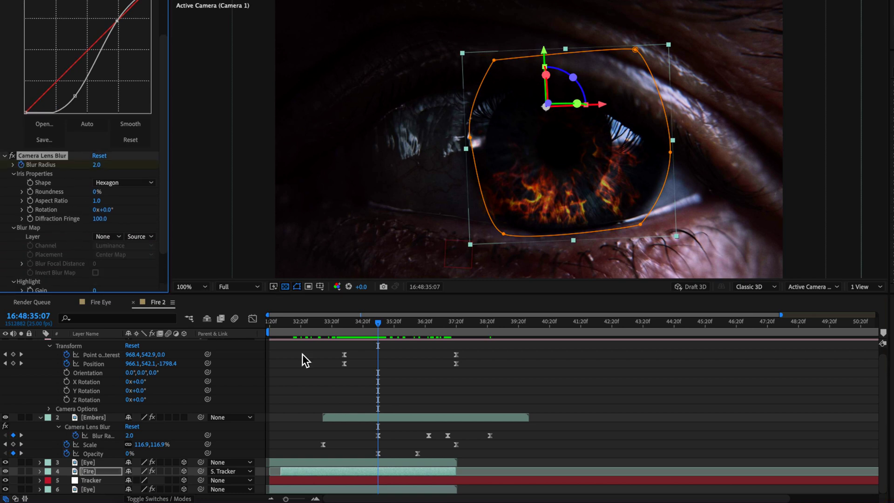
drag(379, 328, 432, 343)
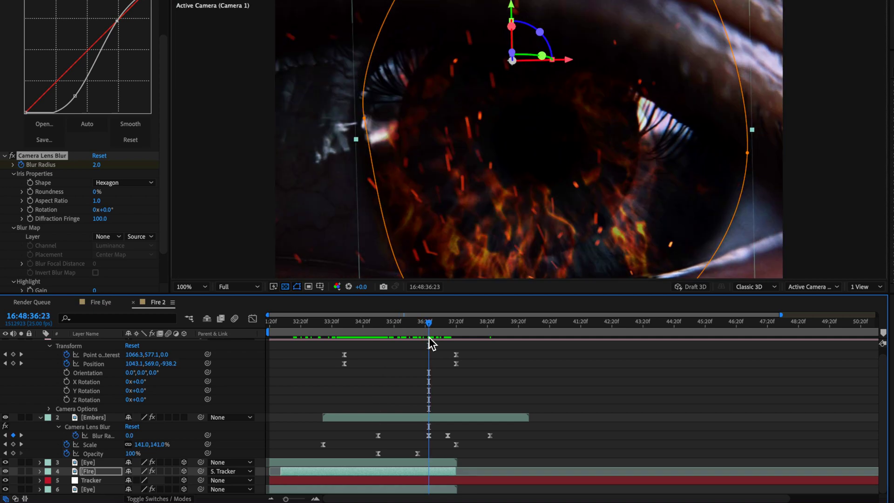
drag(97, 165, 81, 168)
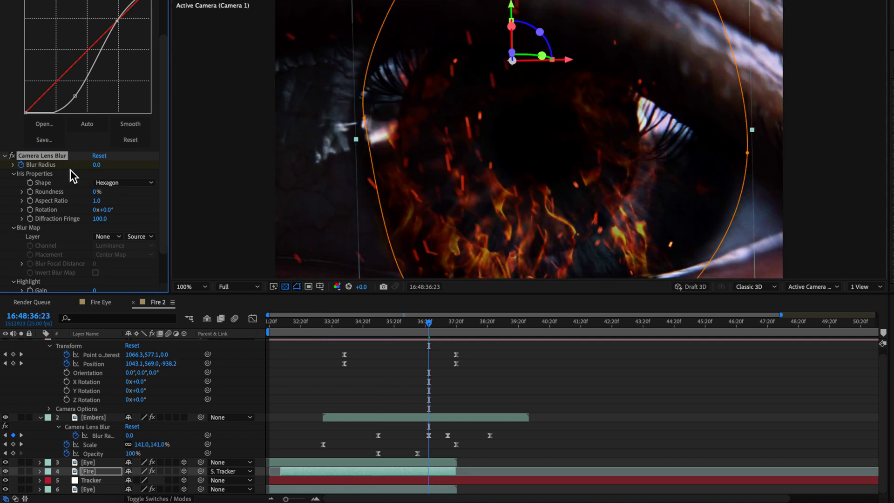
drag(429, 325, 367, 333)
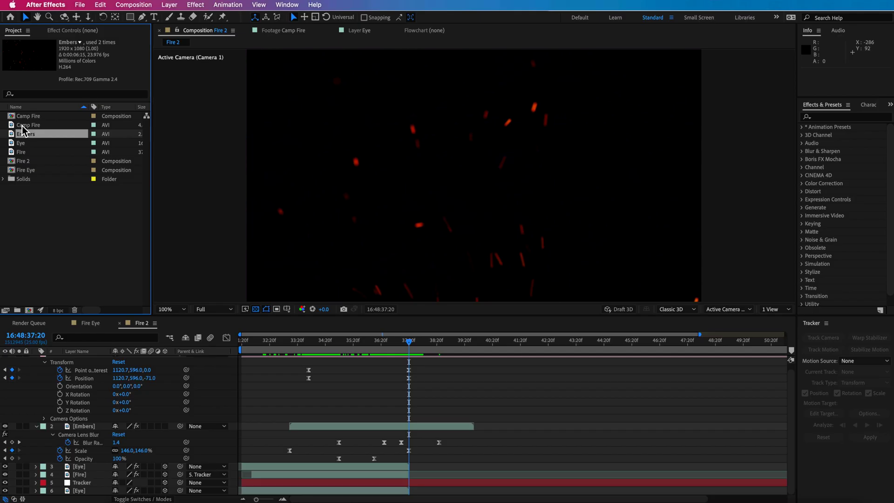
Add the Camp Fire footage below the Embers layer and start it at the end of the eye shot, 16:48:37:20.
drag(22, 126, 440, 466)
drag(433, 347, 439, 345)
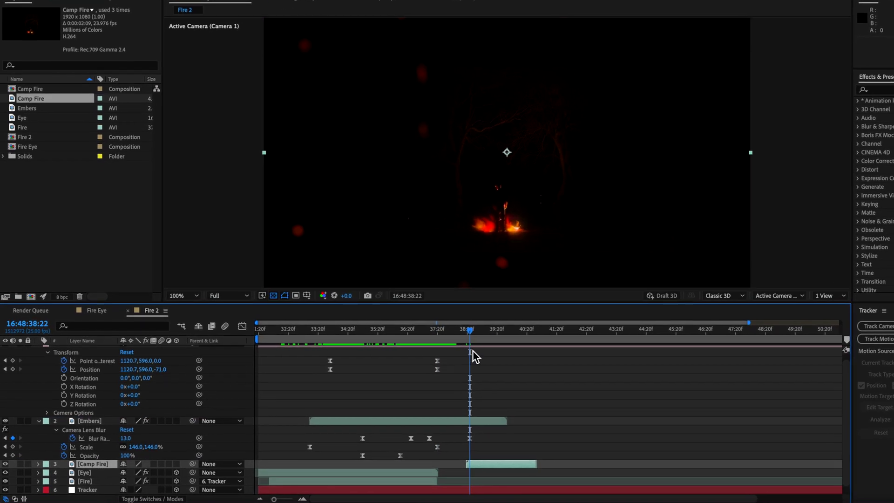
drag(456, 467, 436, 467)
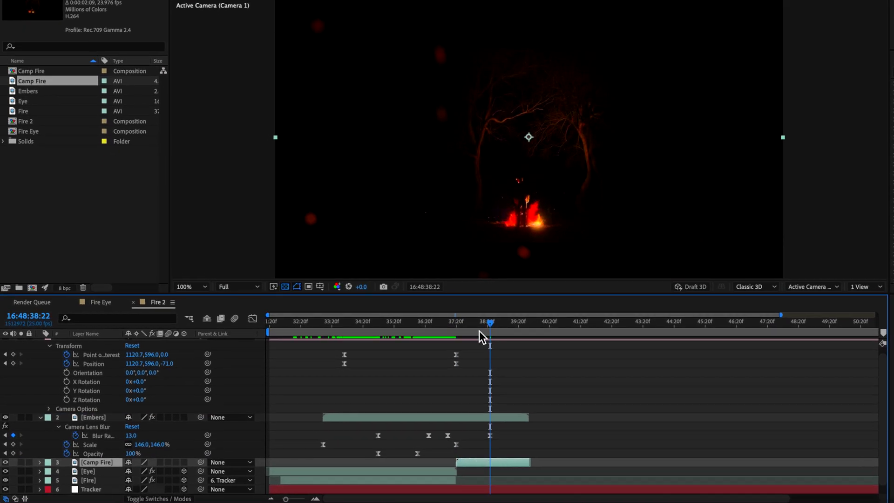
Make the Camp Fire layer 3D and, at 16:48:37:20, shrink it until it just covers the camera frame.
drag(479, 331, 457, 330)
click(184, 462)
key(comma)
key(comma)
key(comma)
key(comma)
key(comma)
key(comma)
key(comma)
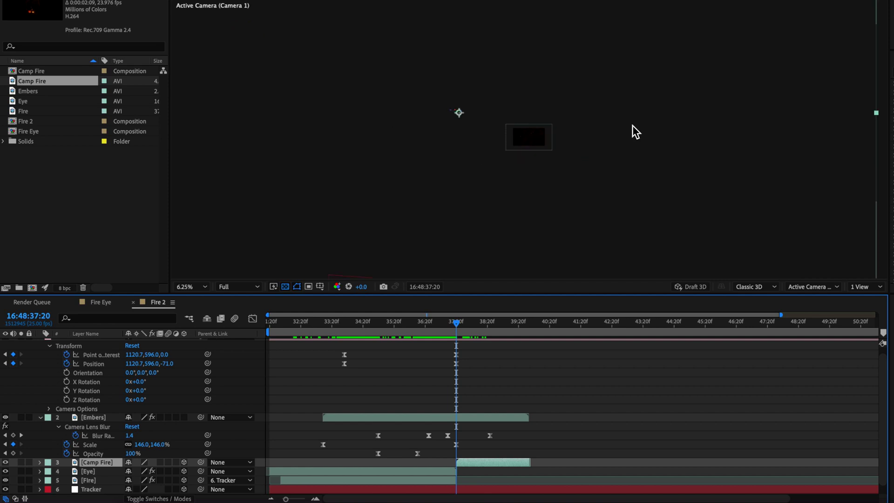
drag(877, 113, 496, 137)
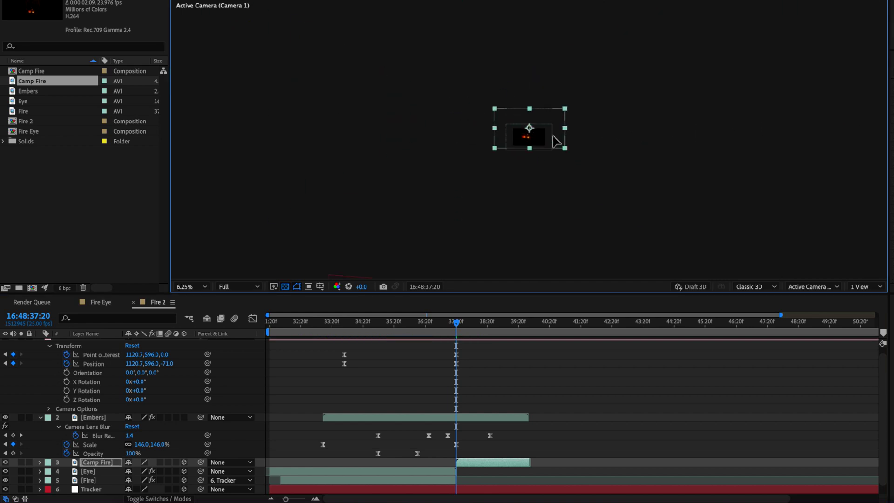
key(period)
key(period)
drag(683, 131, 587, 140)
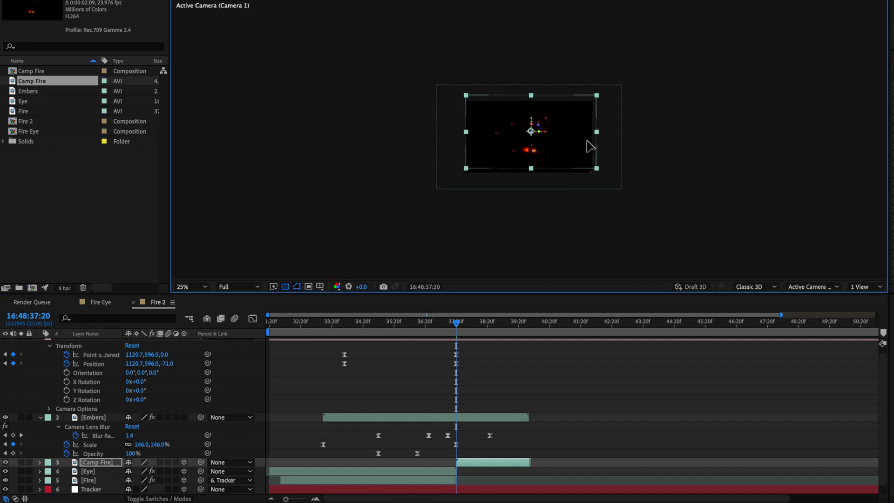
key(period)
key(period)
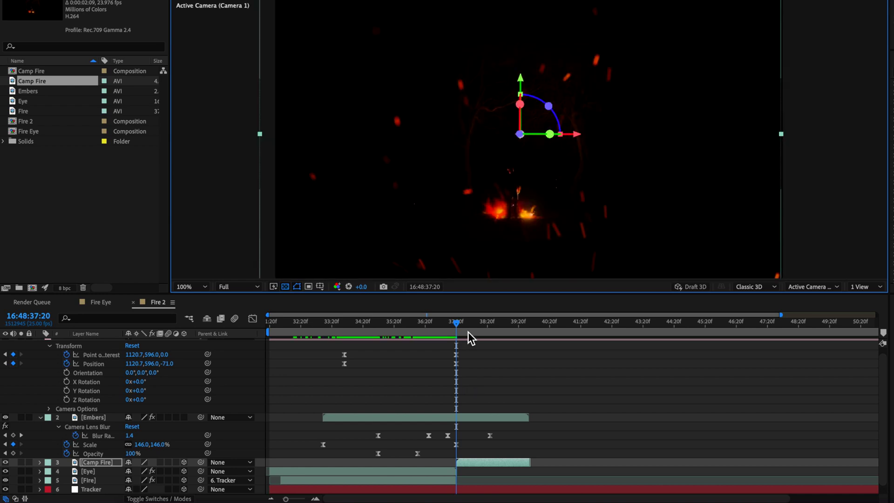
Move the Camp Fire layer earlier so it starts at about 16:48:36:24 inside the pupil, and preview the transition.
drag(470, 326, 453, 344)
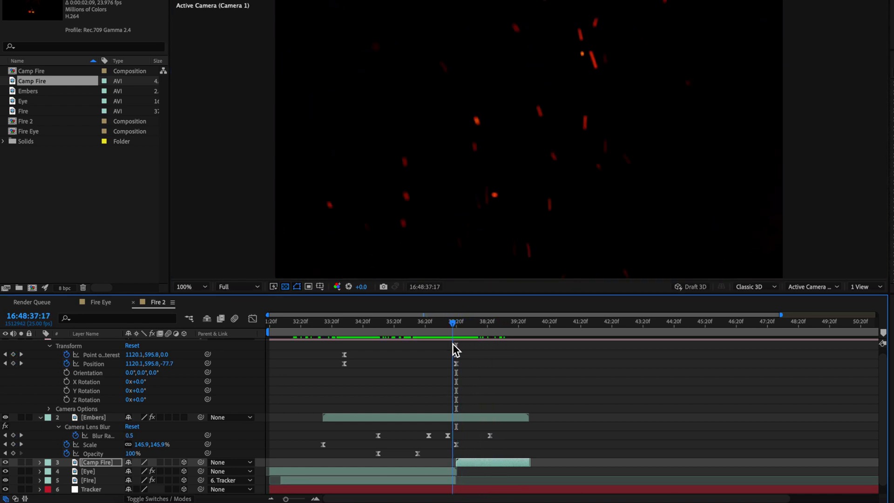
key(shift+Page_Up)
drag(466, 468, 461, 468)
mouse_move(434, 325)
mouse_down()
mouse_move(467, 333)
mouse_move(430, 339)
mouse_up()
drag(462, 469, 459, 468)
key(space)
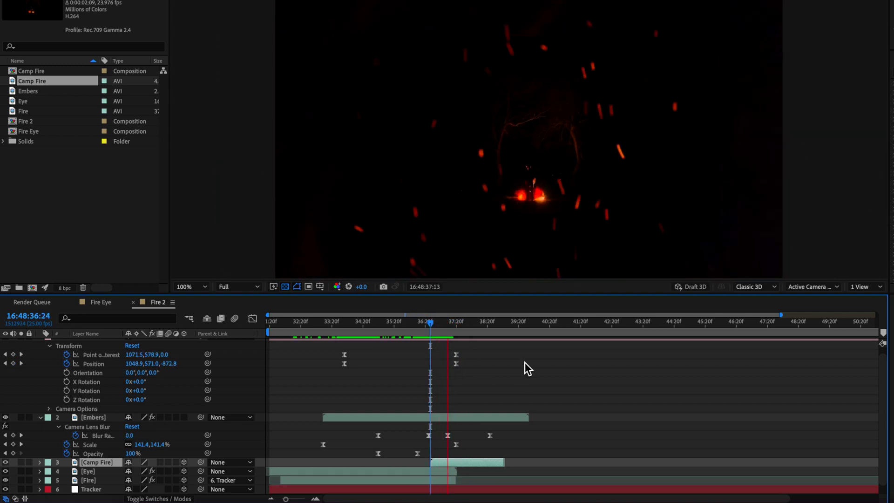
drag(471, 323, 460, 340)
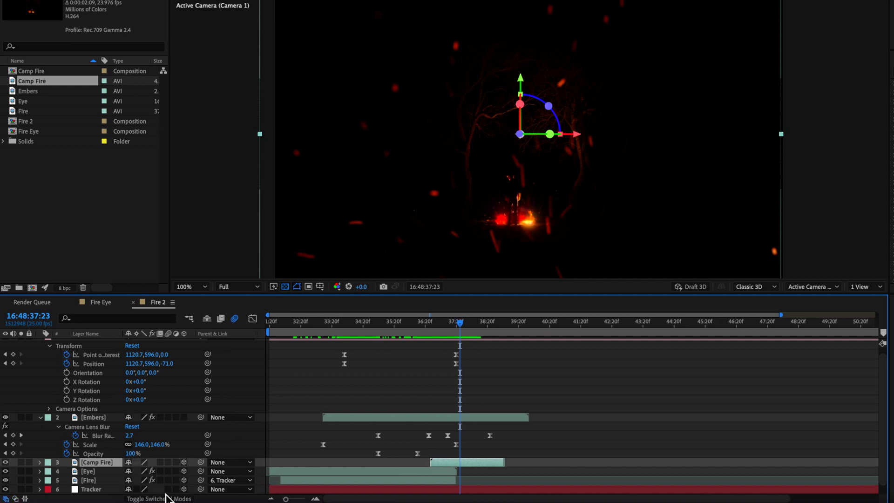
Collapse the layer properties, enable motion blur for the Embers, Camp Fire, Eye and Fire layers, and preview the camera move.
click(432, 384)
key(ctrl+grave)
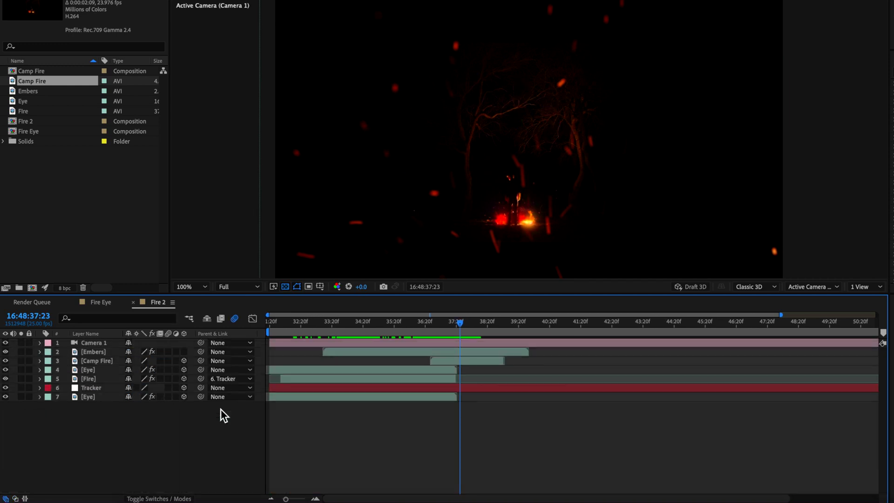
click(447, 326)
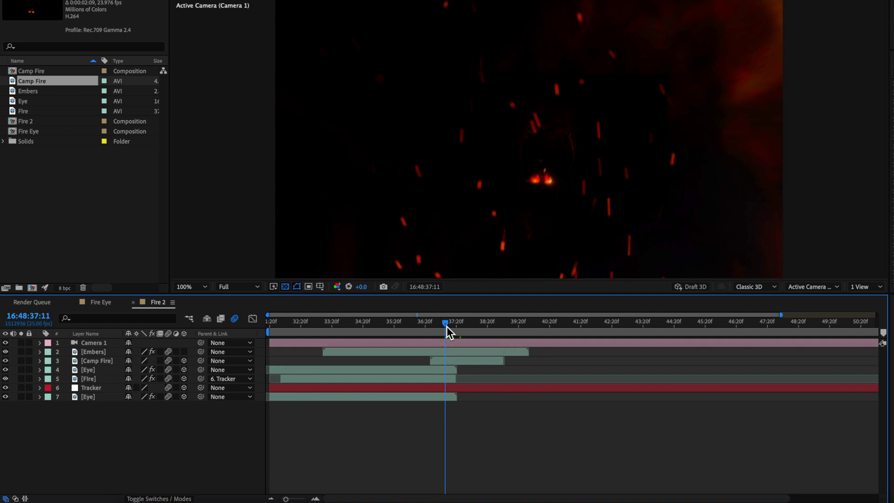
key(space)
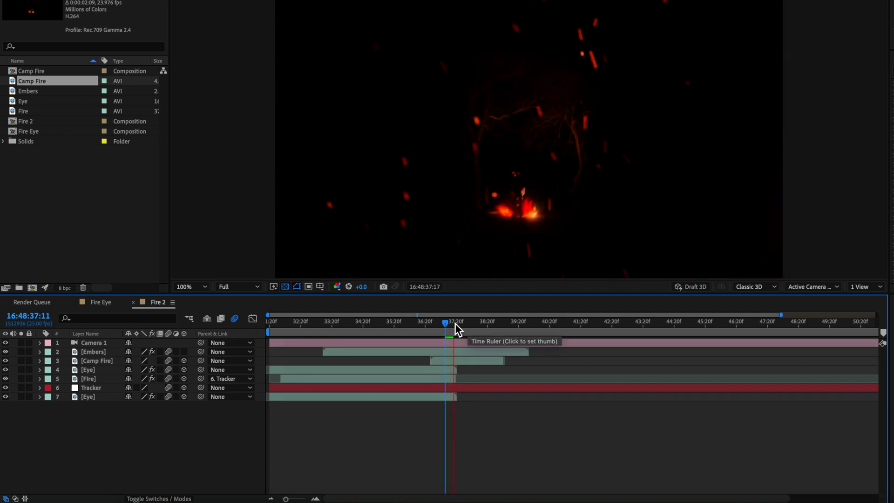
mouse_move(457, 325)
mouse_down()
mouse_move(475, 326)
mouse_move(458, 329)
mouse_up()
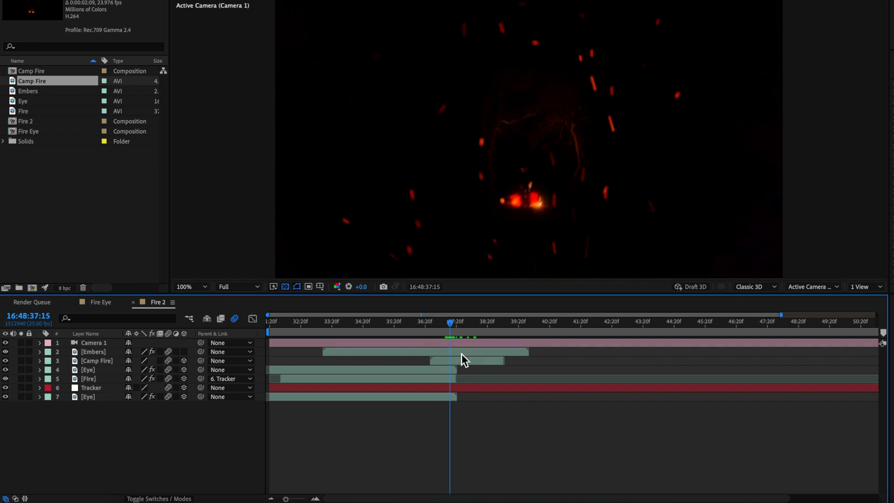
Try Motion Tile on the Camp Fire layer with 1000 output width and height and mirrored edges, and switch the effect off.
click(460, 360)
click(443, 325)
click(413, 431)
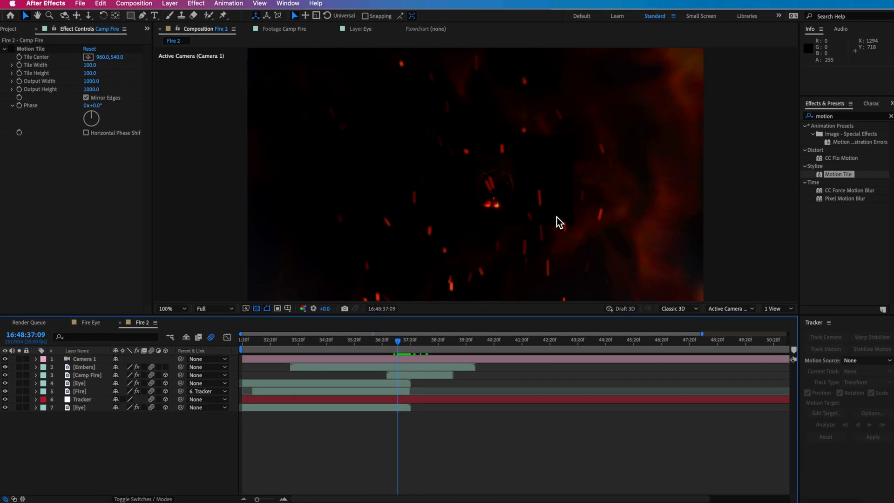
click(26, 51)
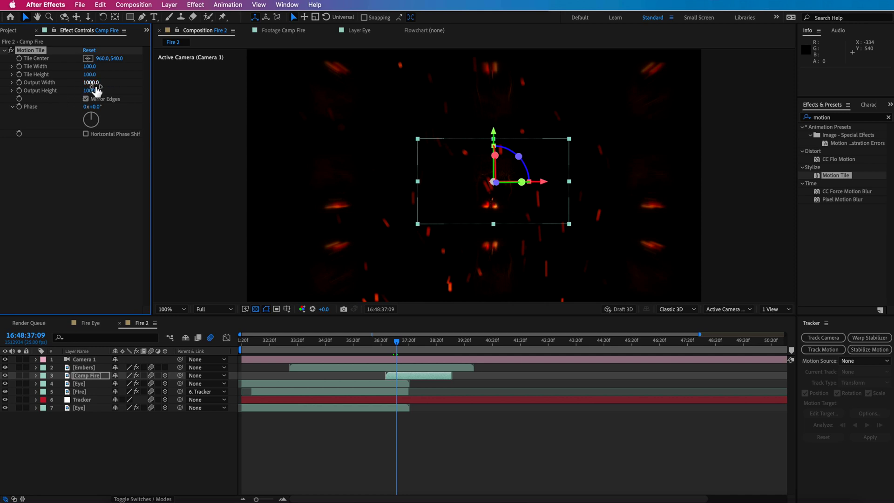
click(415, 460)
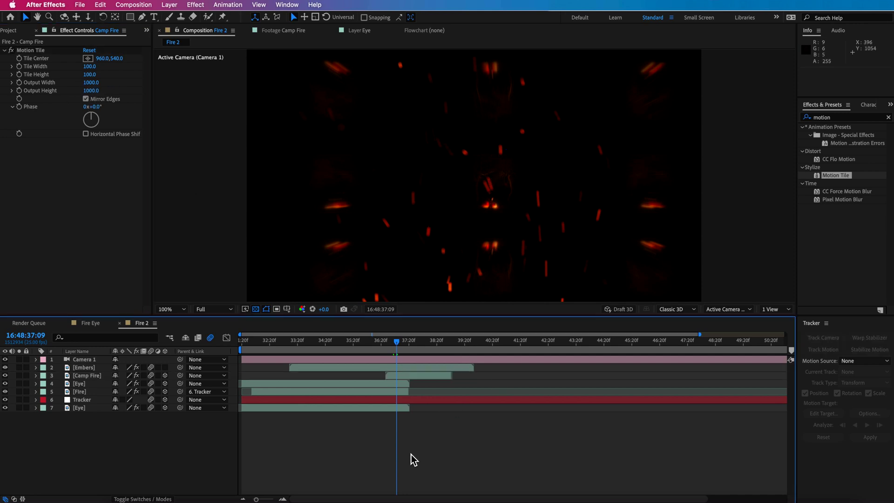
click(11, 50)
click(402, 493)
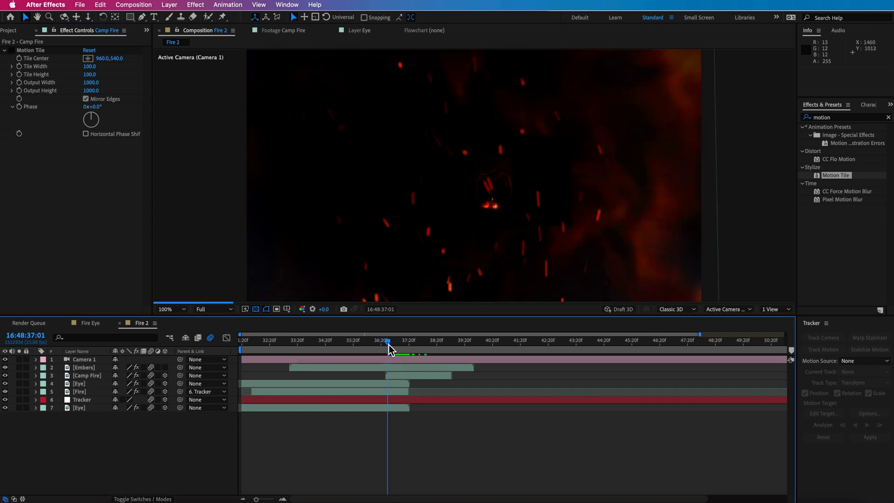
At 16:48:37:03, add the Fire footage between the Embers and Camp Fire layers and set its blending mode to Screen.
key(super+0)
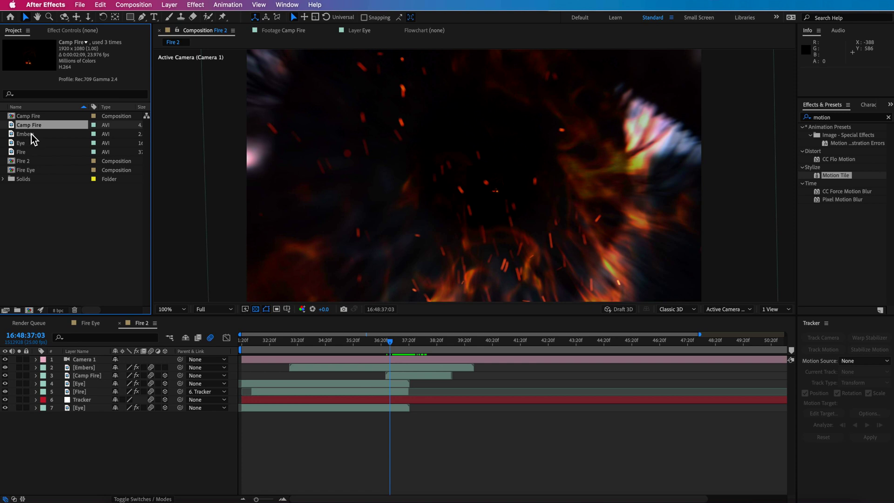
click(26, 154)
drag(125, 361, 111, 382)
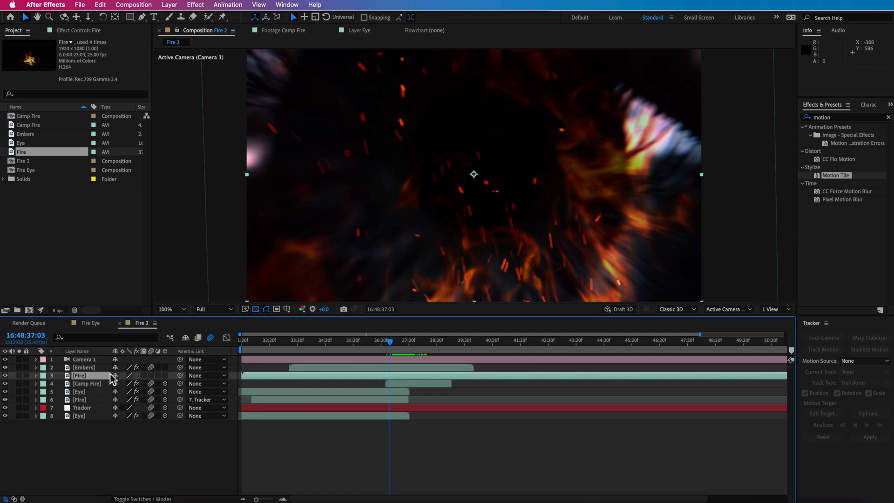
click(137, 499)
click(130, 376)
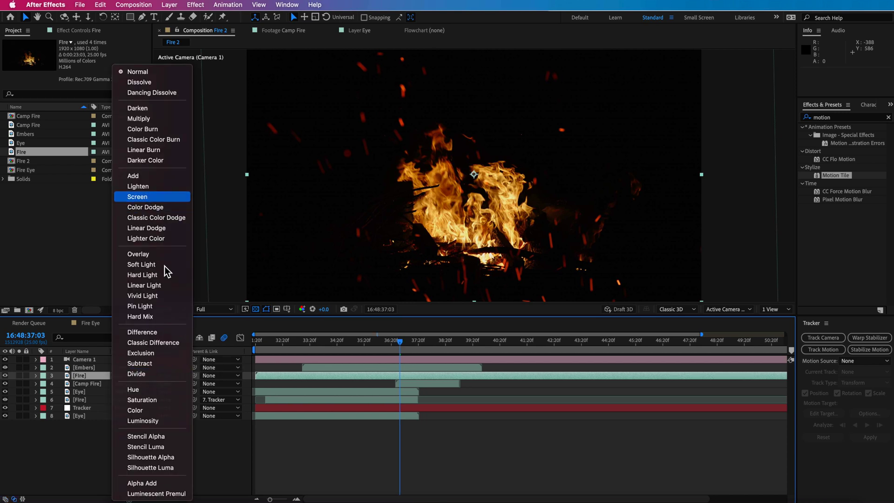
click(138, 197)
Move the new Fire layer down to a Y position of 628 and scale it up to 756.7%.
drag(481, 214, 469, 233)
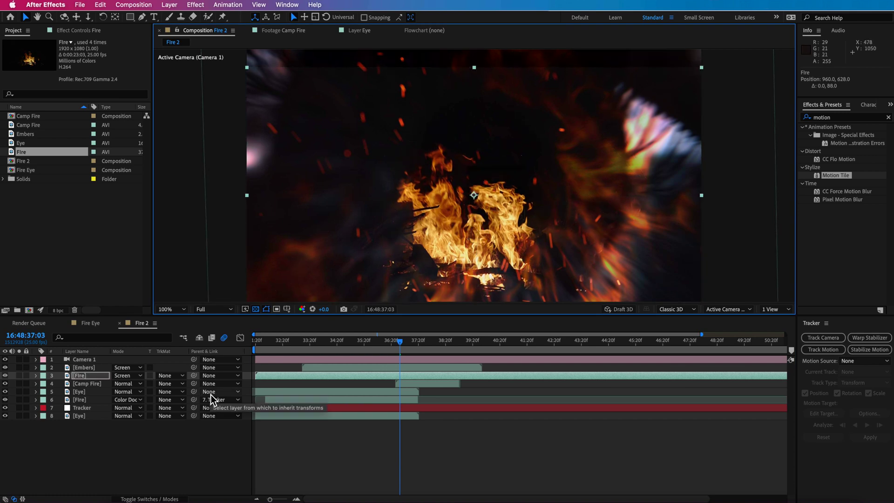
drag(718, 195, 862, 200)
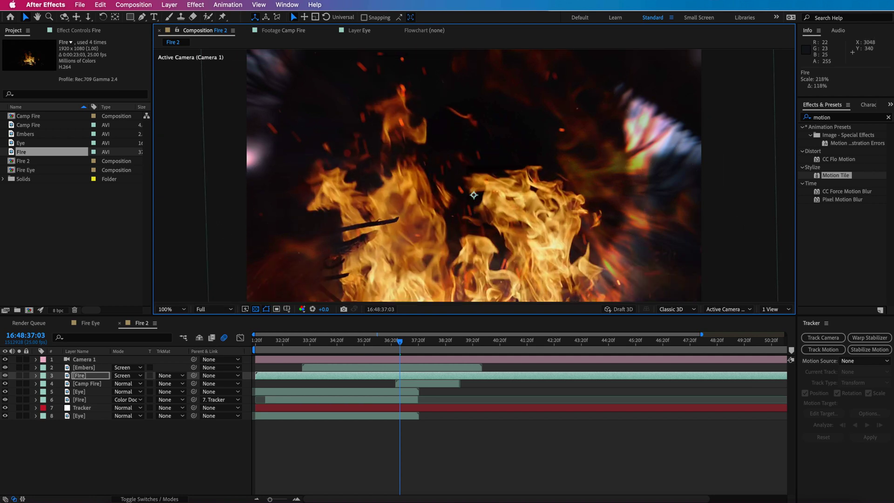
key(s)
drag(145, 386, 179, 386)
click(127, 498)
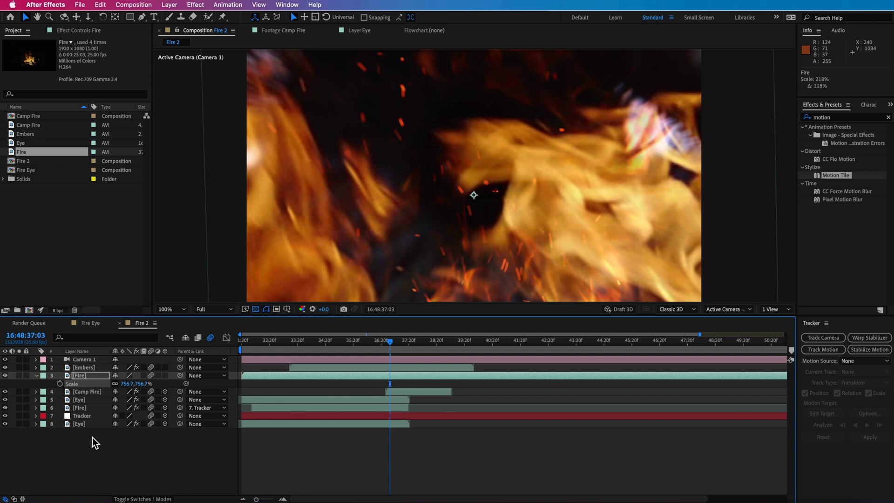
Copy the Curves effect from the tracked Fire layer to the upper Fire layer and soften its lower curve point.
click(84, 408)
click(51, 30)
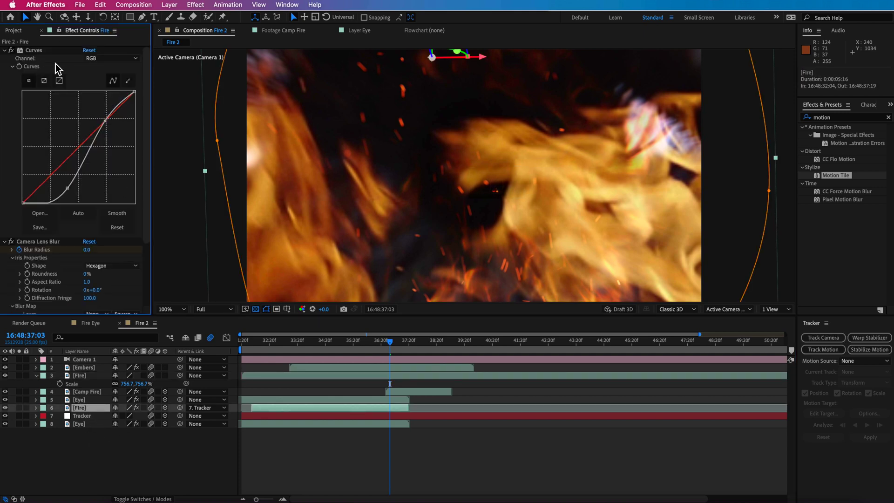
click(33, 51)
click(99, 375)
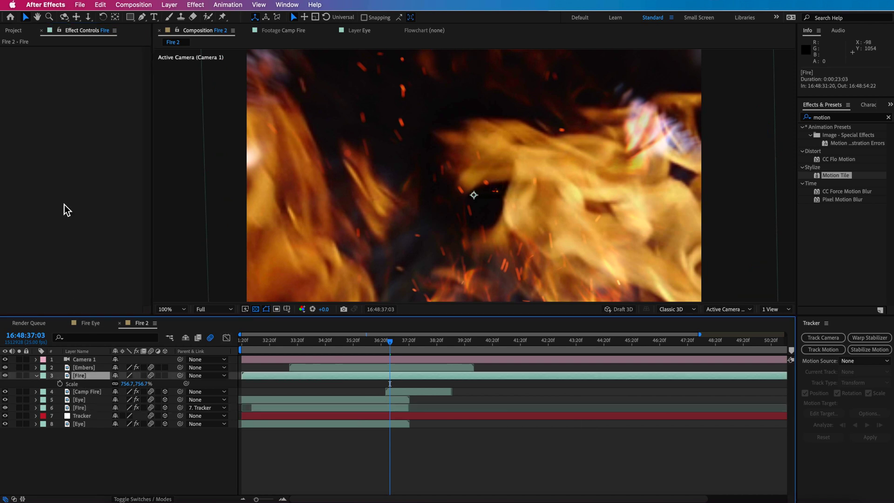
key(super+v)
drag(67, 188, 58, 177)
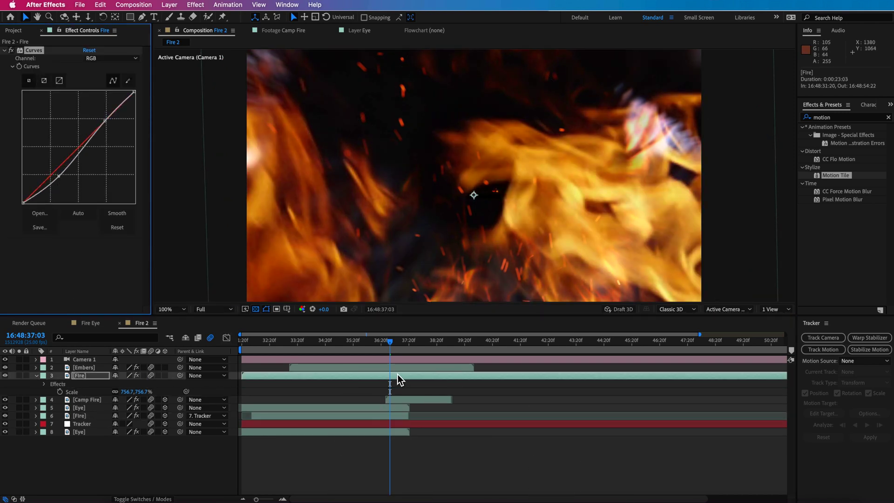
Keyframe the upper Fire layer's scale from 756.7% at 16:48:36:24 up to about 1198.7% at 16:48:37:19.
drag(383, 342, 377, 345)
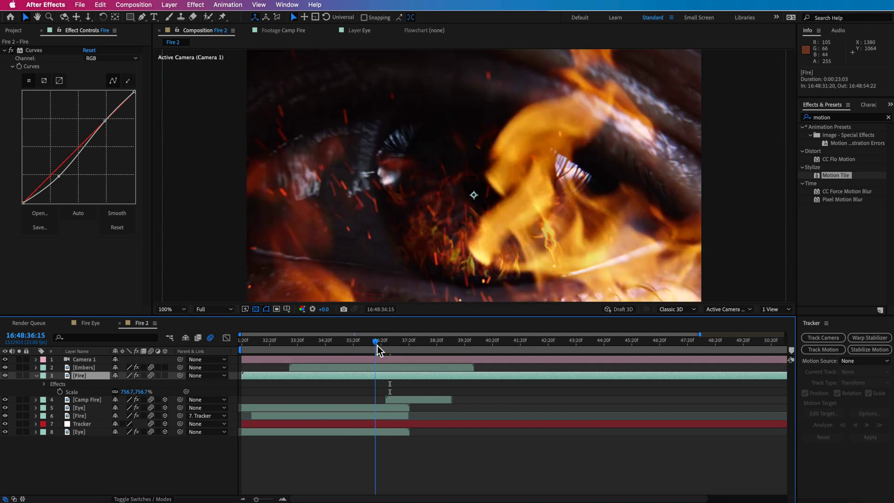
key(space)
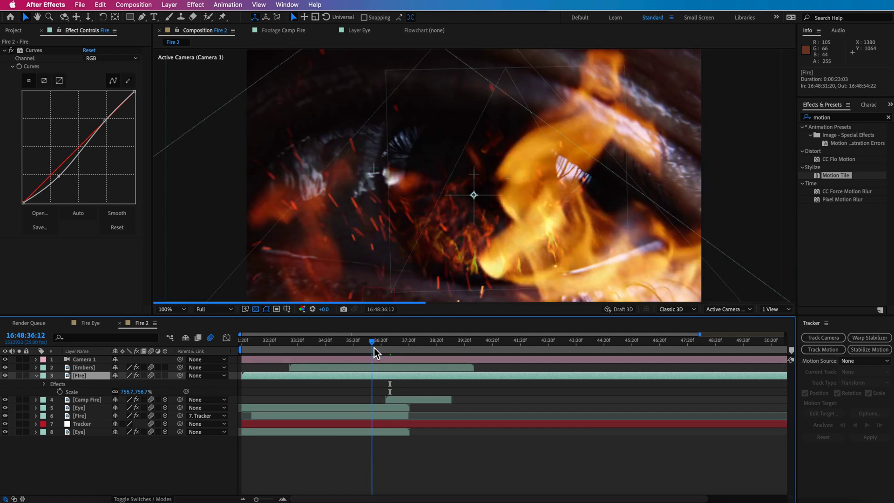
key(alt+s)
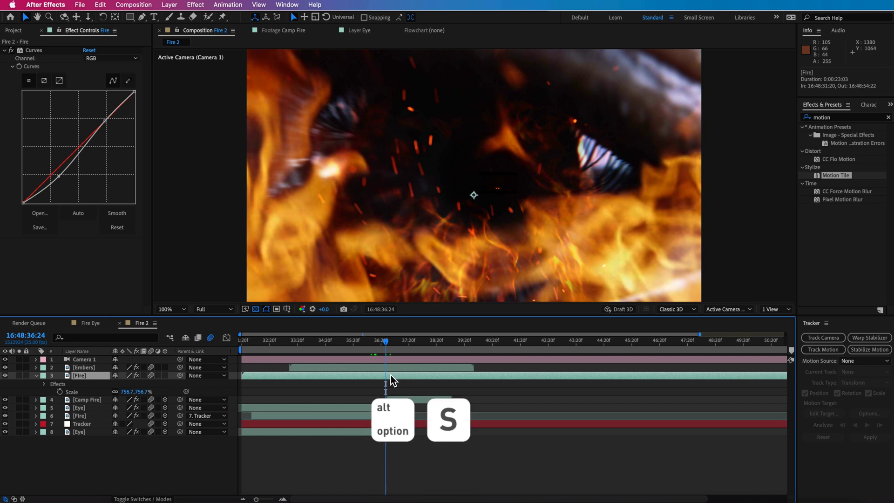
drag(398, 349, 409, 350)
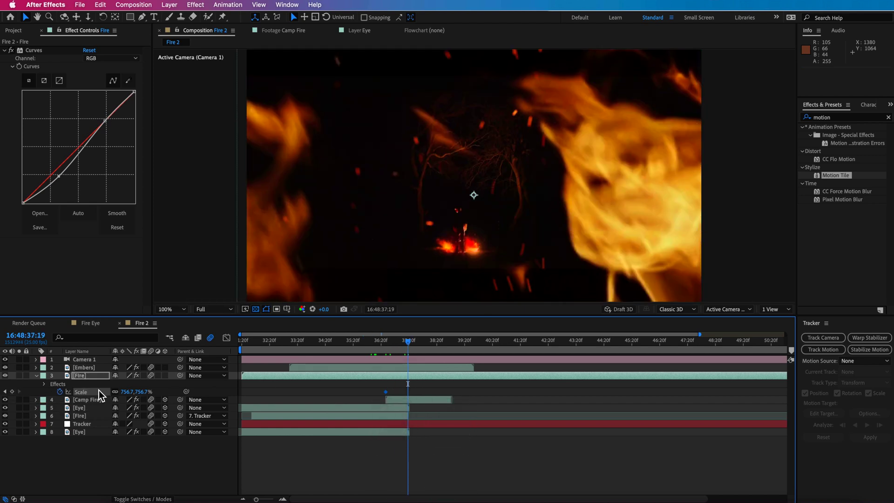
drag(207, 392, 221, 392)
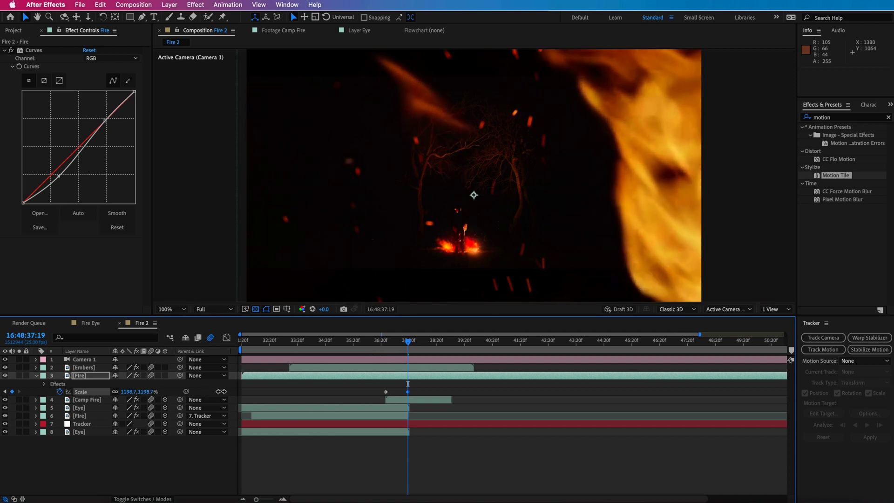
Keyframe the upper Fire layer's opacity to fade in from 0% at 16:48:36:24 to 41% at 16:48:37:07.
drag(408, 345, 391, 355)
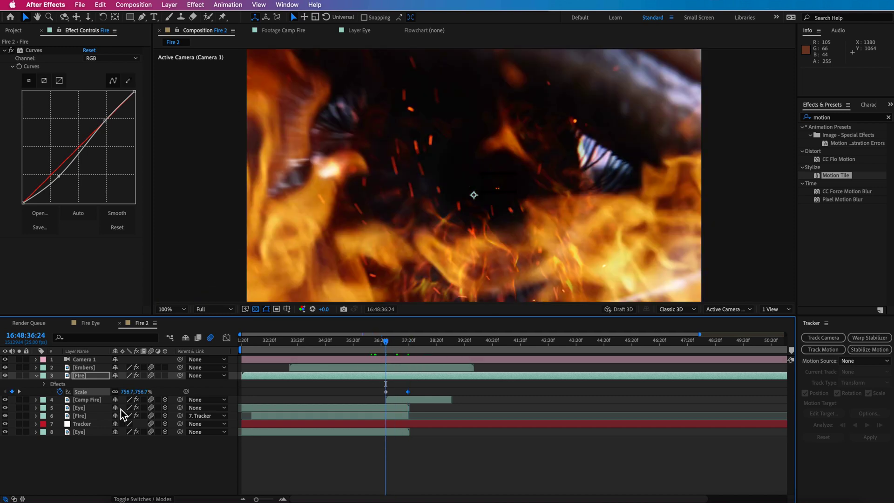
key(t)
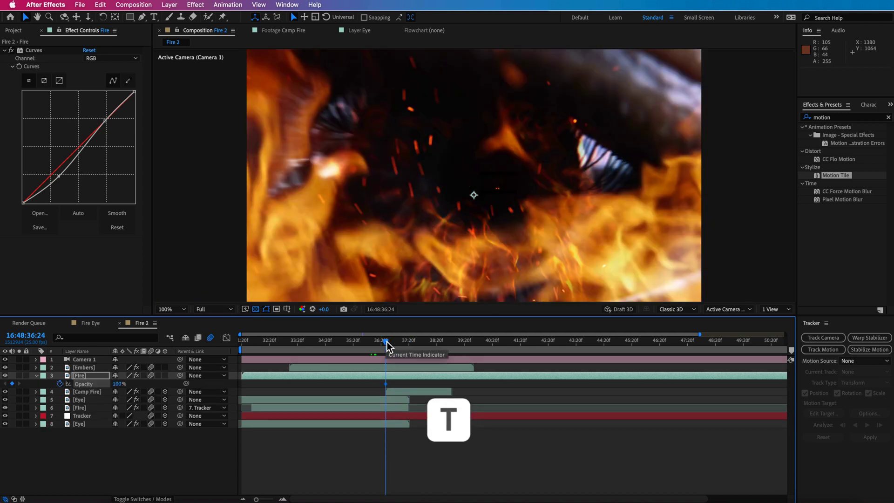
drag(387, 347, 394, 347)
click(12, 383)
click(4, 383)
key(k)
drag(121, 386, 94, 388)
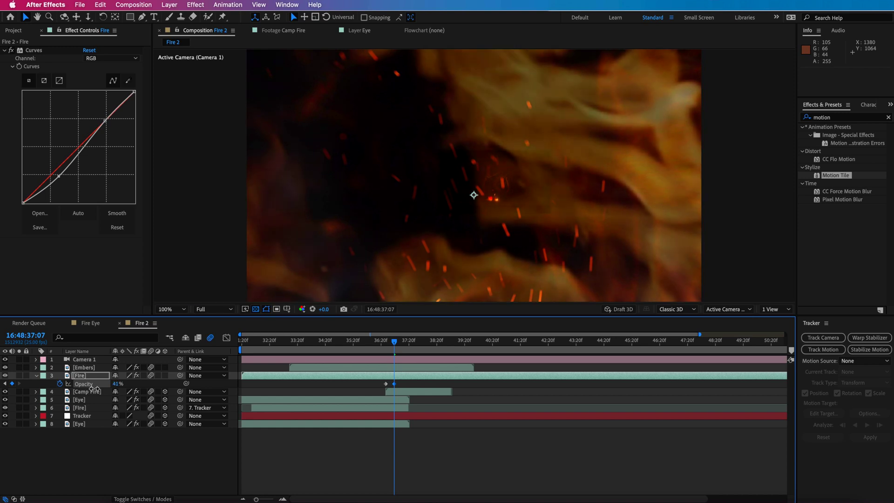
Trim the end of the upper Fire layer to about 16:48:37:17 and preview the composite.
drag(395, 347, 406, 347)
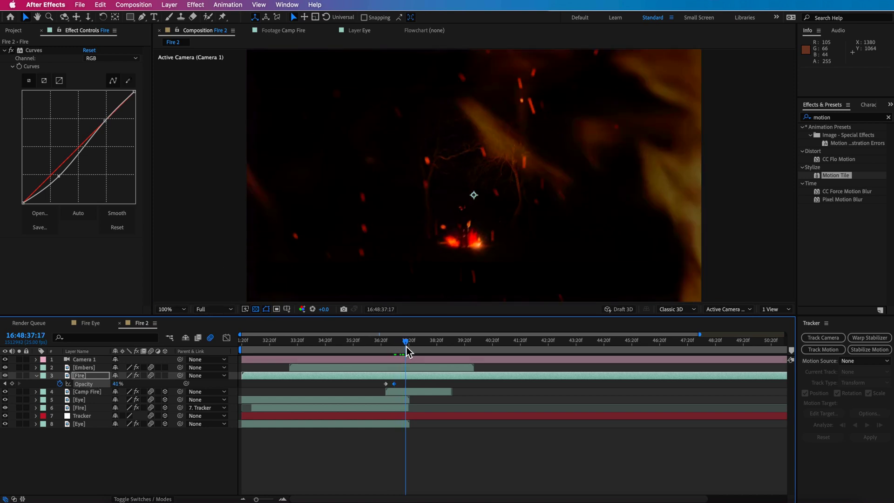
key(minus)
drag(784, 376, 357, 359)
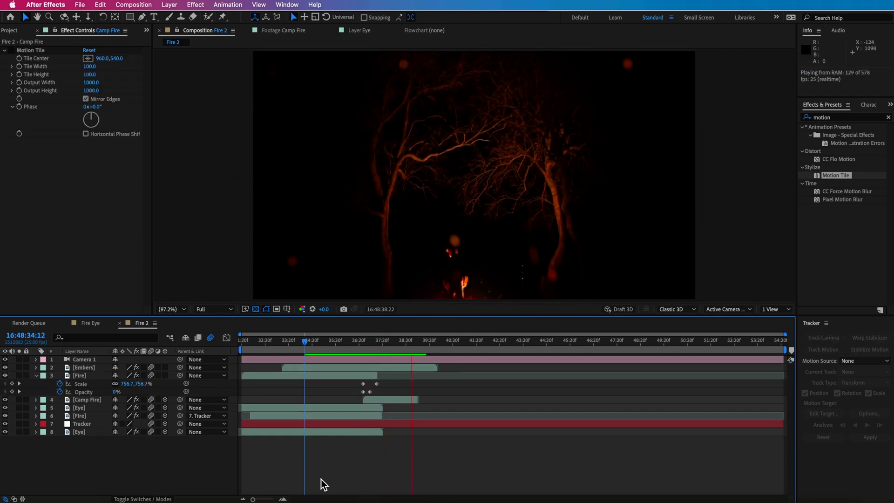
click(306, 345)
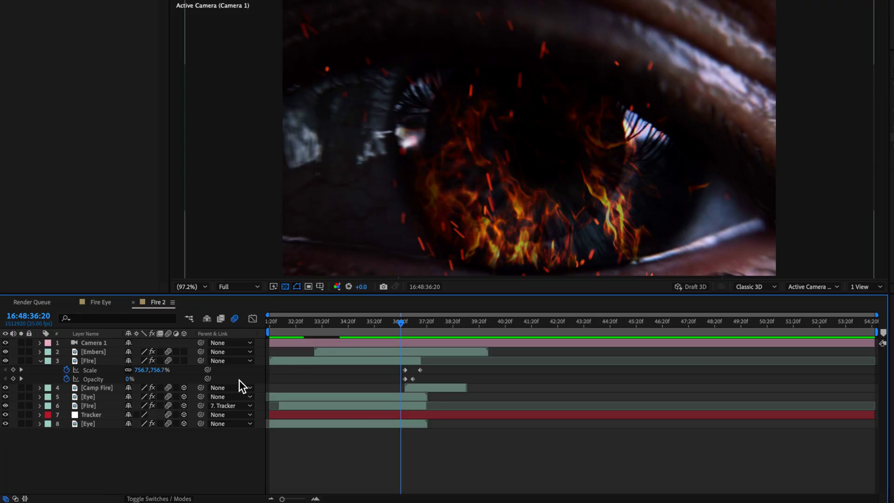
Create a null object and parent Camera 1 to it.
right_click(239, 380)
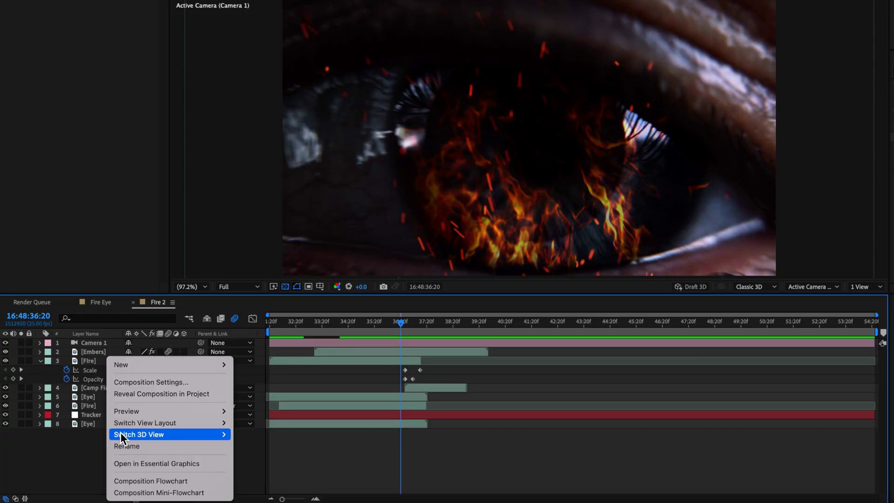
mouse_move(146, 367)
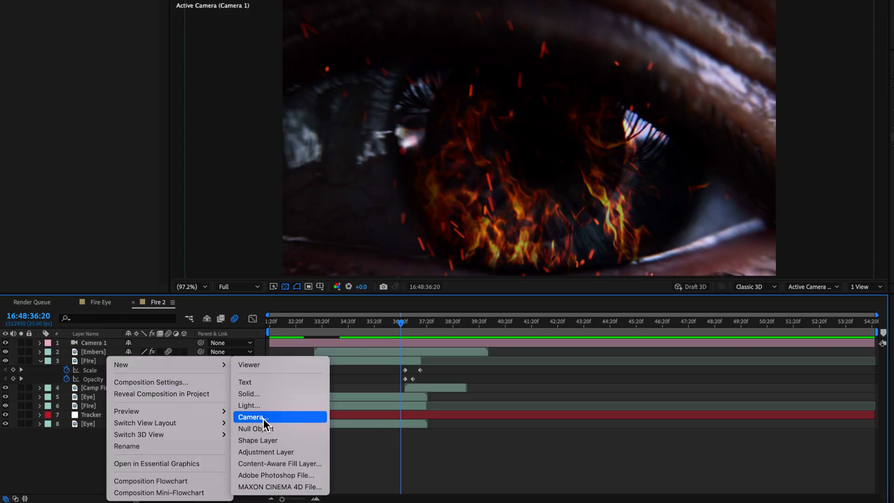
click(261, 430)
click(94, 353)
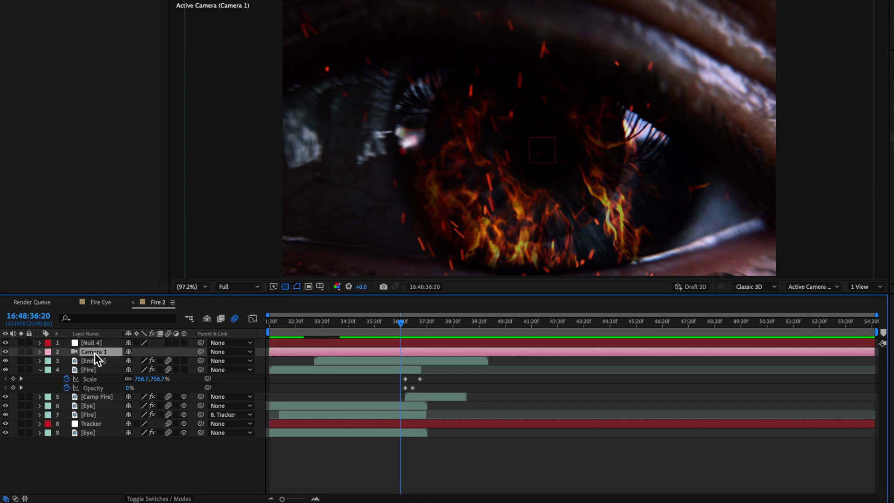
drag(203, 354, 108, 346)
Add the expression wiggle(1.5,2) to the null's position.
click(107, 347)
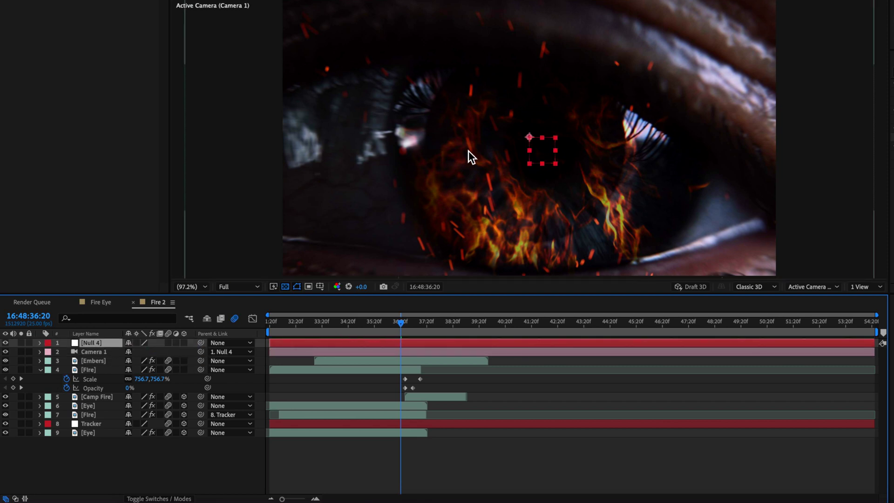
drag(387, 323, 339, 329)
key(p)
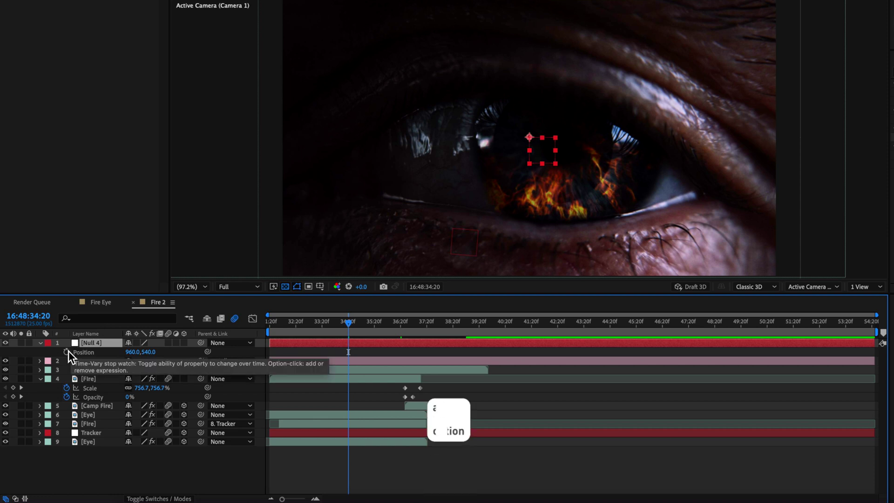
alt+click(68, 351)
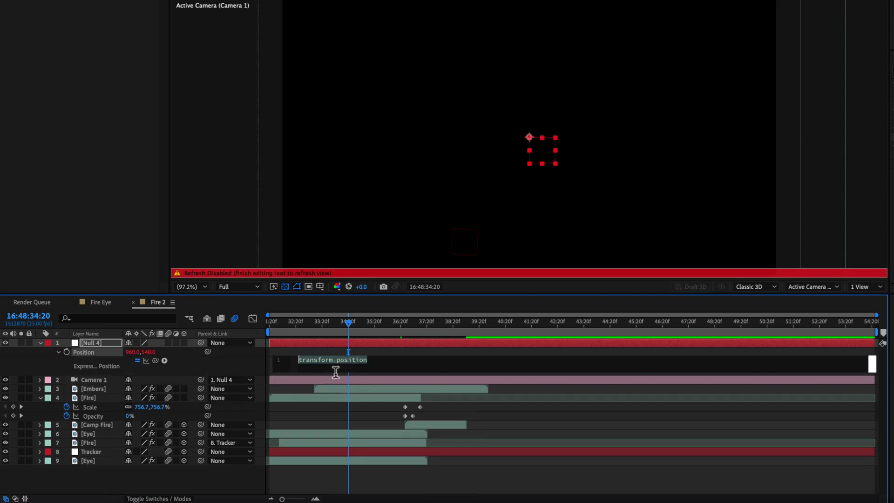
text(wiggle(1.5,2))
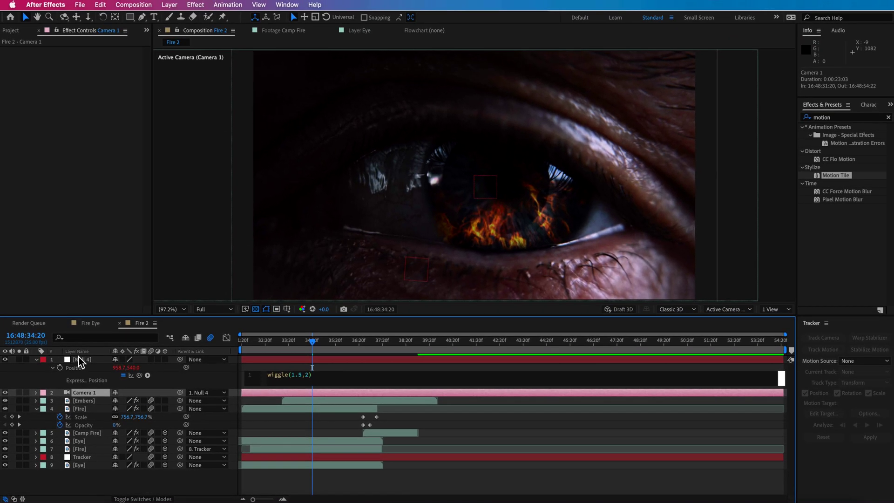
Add a Slider Control effect to the null.
click(80, 360)
click(227, 10)
mouse_move(315, 5)
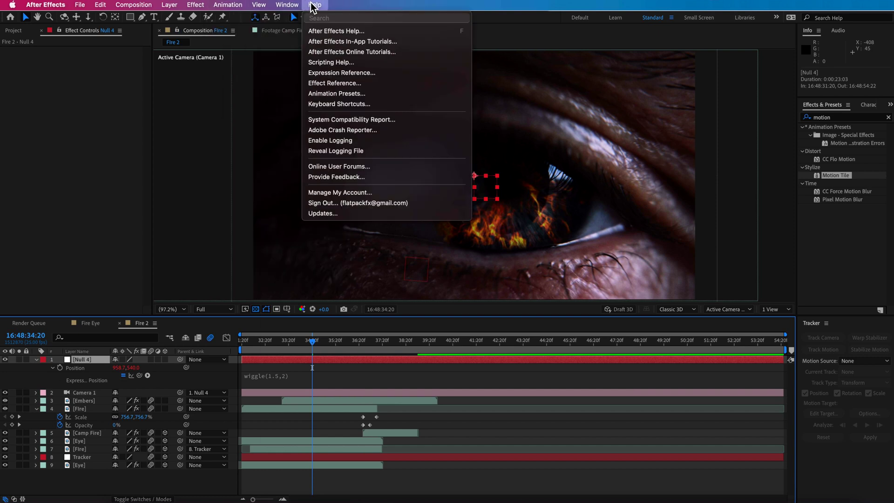
text(slider)
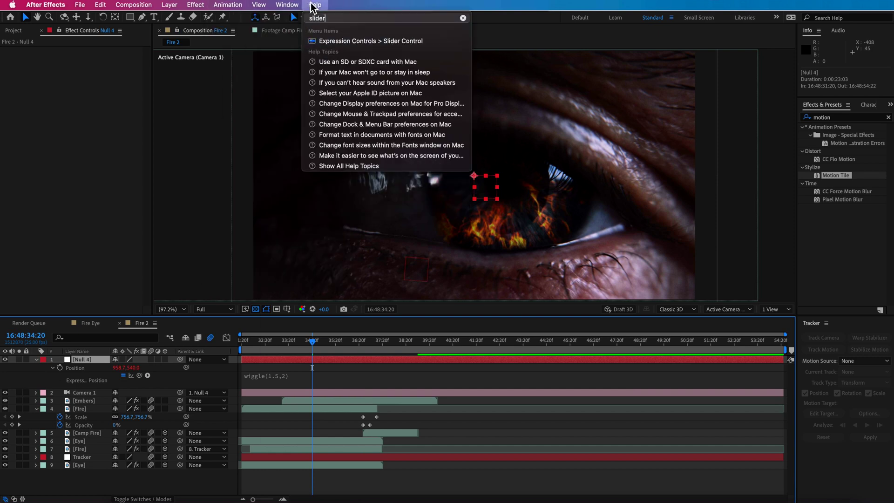
click(385, 42)
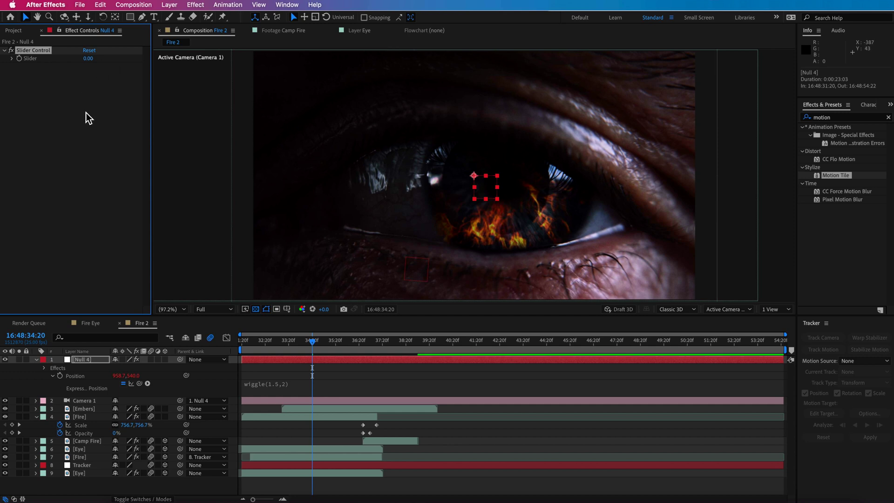
Replace the amplitude 2 in the null's wiggle expression with a link to the Slider Control's Slider value.
click(284, 383)
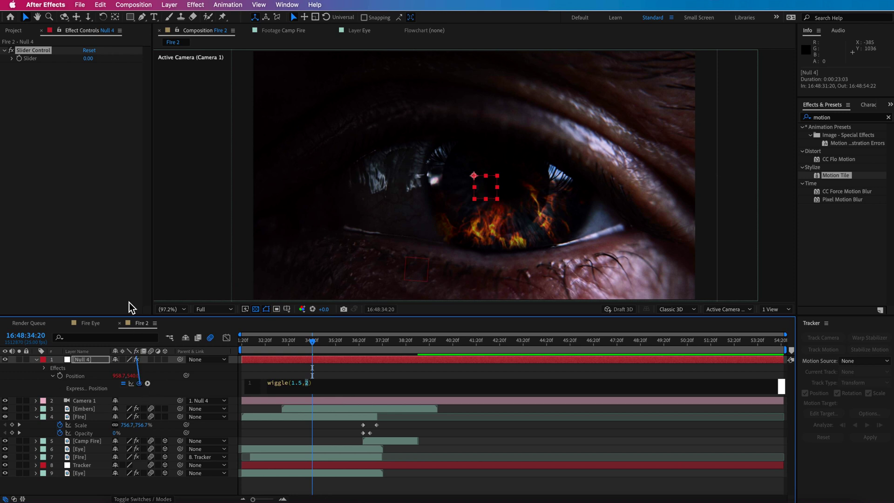
drag(33, 61, 33, 60)
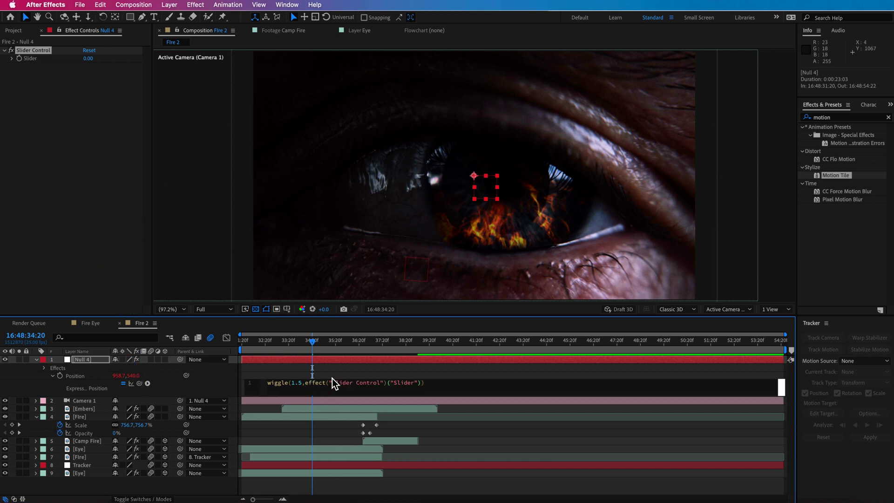
key(KP_Enter)
Try a different Slider value on the null at 16:48:37:06, and undo the change.
drag(320, 339, 371, 351)
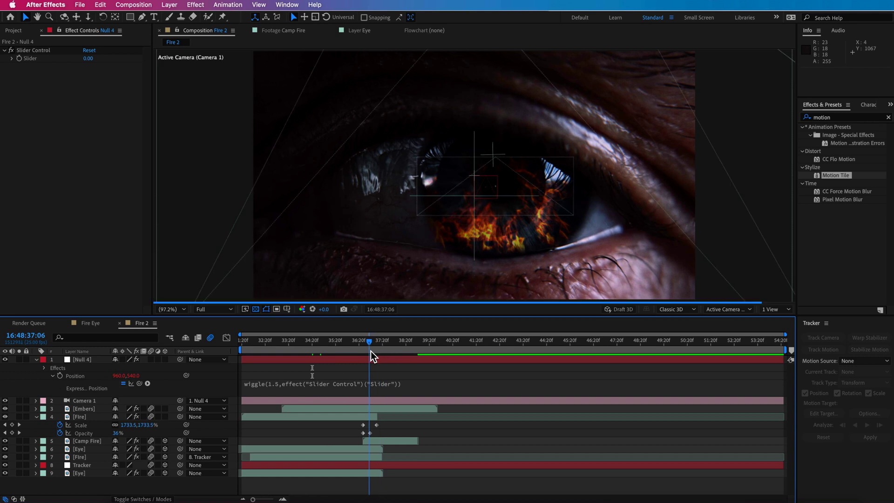
drag(87, 64, 52, 66)
key(super+z)
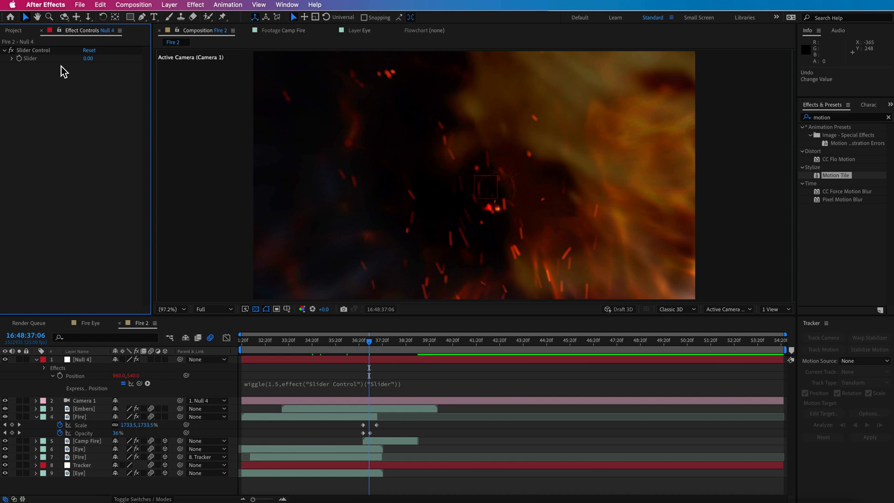
Keyframe the null's Slider at 0 at 16:48:35:10, 15 at 16:48:37:04, and back to 0 at 16:48:38:13.
drag(366, 347, 326, 347)
click(335, 359)
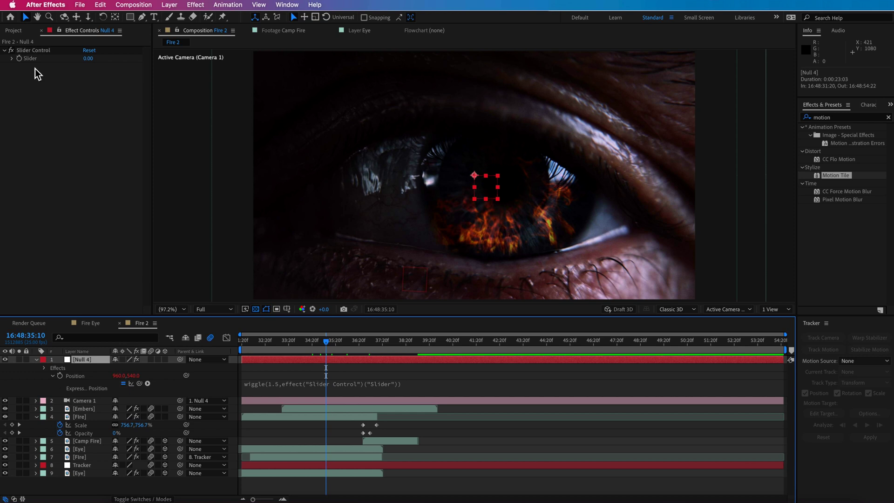
click(18, 58)
drag(330, 342, 370, 348)
drag(95, 63, 98, 63)
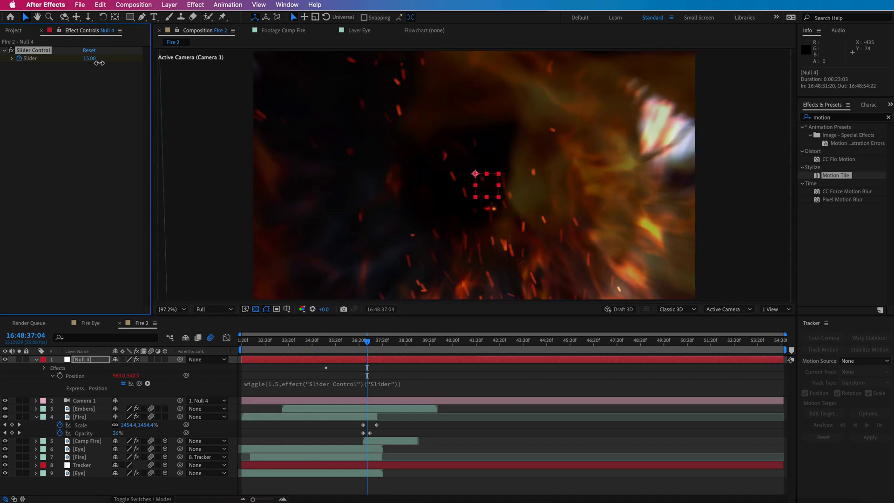
mouse_move(368, 347)
mouse_down()
mouse_move(396, 345)
mouse_move(385, 348)
mouse_up()
click(88, 60)
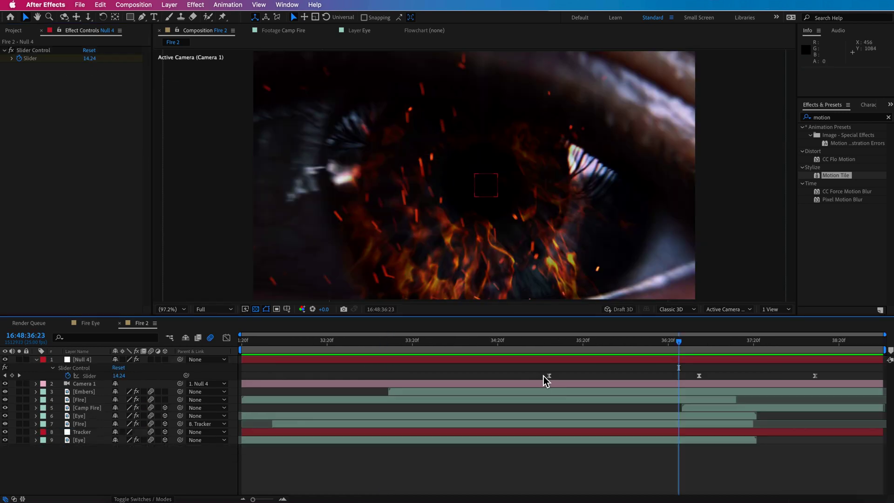
Select the three Slider keyframes, look over their keyframe options, and return to 16:48:35:05.
drag(545, 374, 817, 382)
right_click(815, 377)
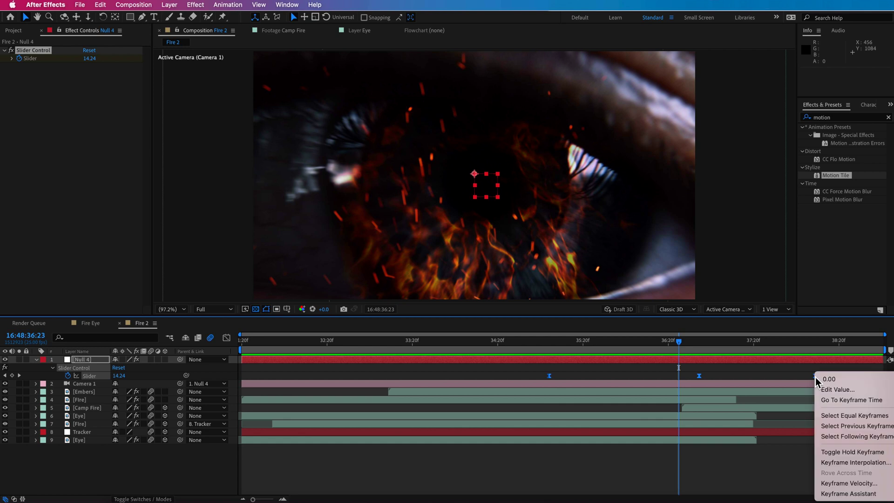
click(784, 375)
drag(665, 360, 532, 359)
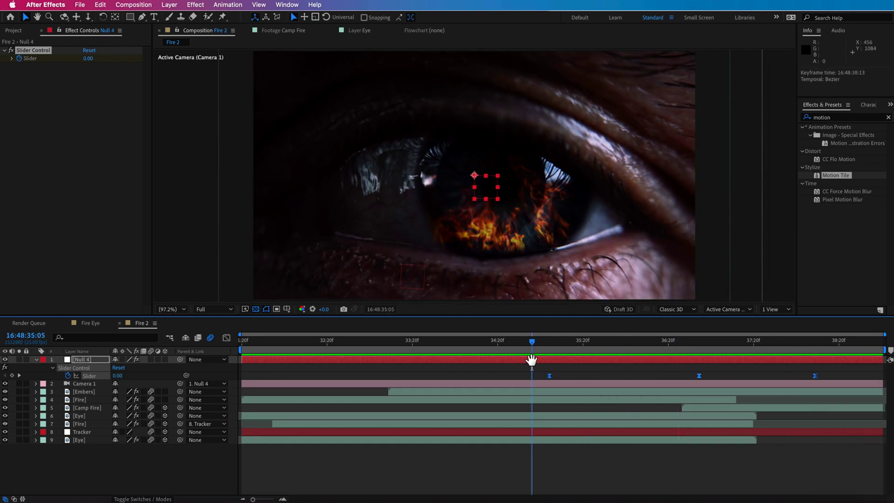